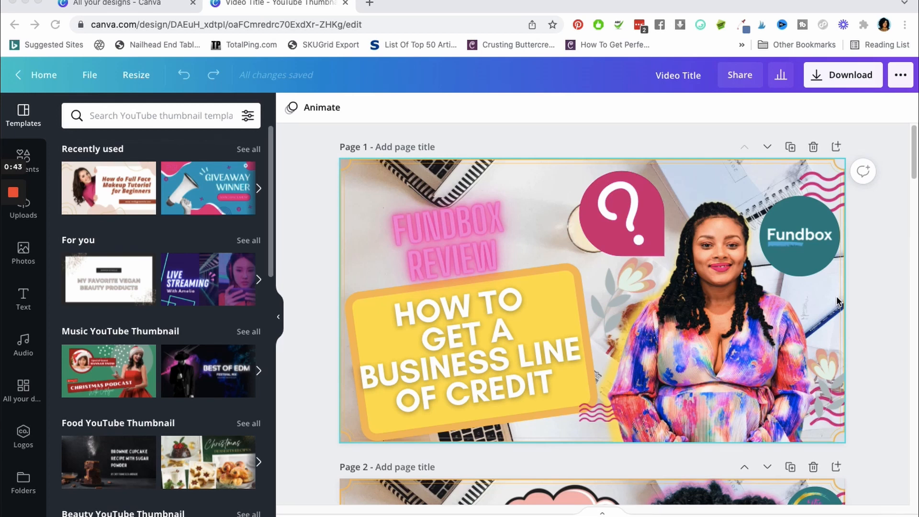
# Look through the example thumbnails on pages 1 to 4, comparing their titles, logos, backgrounds and cut-out portraits
pyautogui.scroll(-3, 722, 323)
pyautogui.scroll(-10, 722, 323)
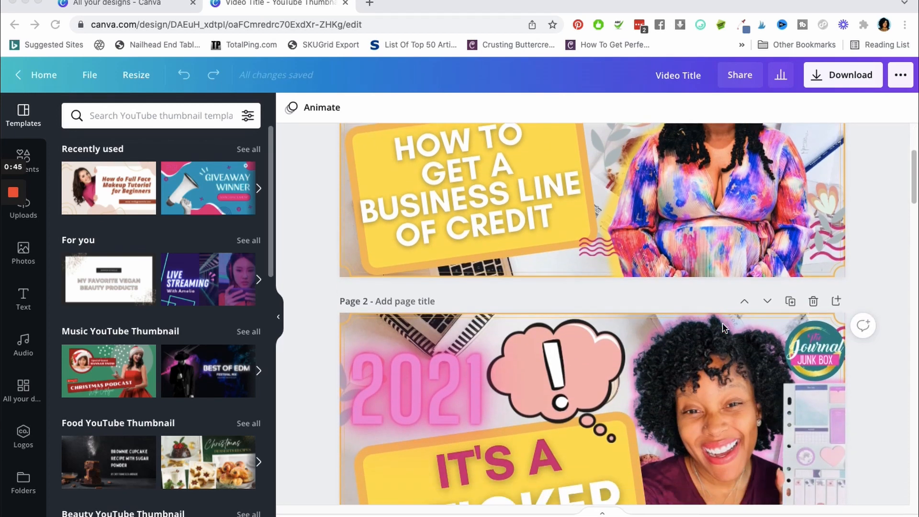
pyautogui.scroll(-5, 722, 327)
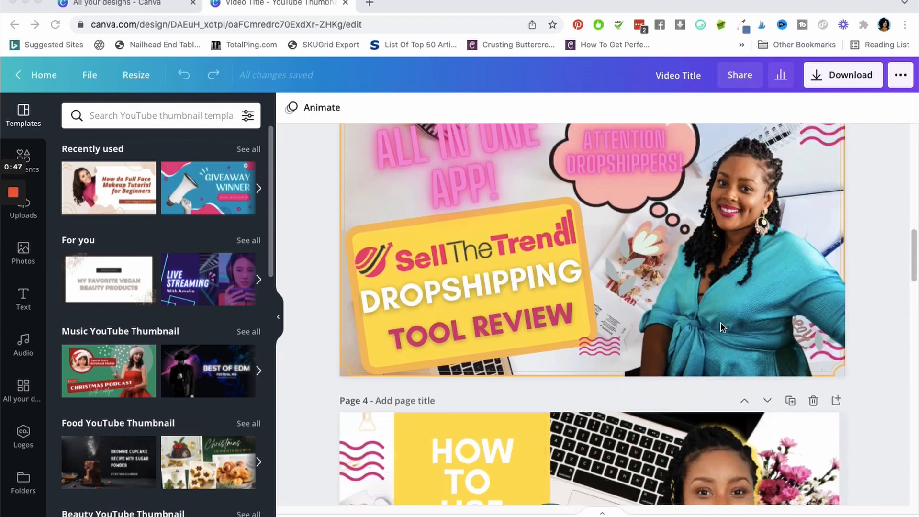
pyautogui.scroll(7, 722, 327)
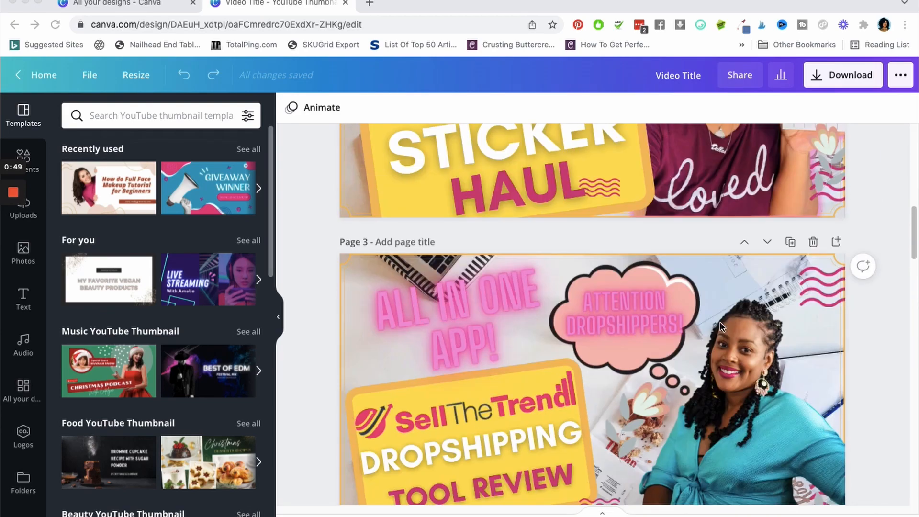
pyautogui.scroll(-10, 720, 321)
pyautogui.scroll(5, 742, 306)
pyautogui.scroll(12, 743, 302)
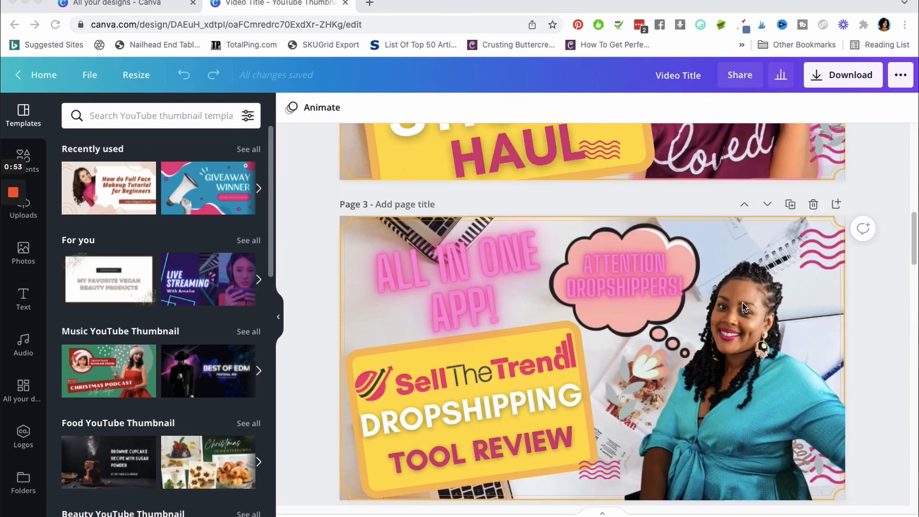
pyautogui.scroll(5, 740, 301)
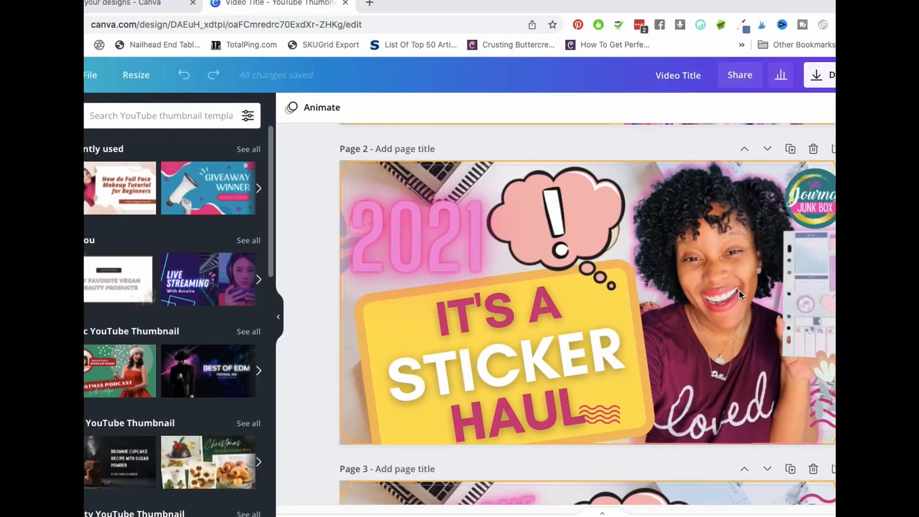
pyautogui.scroll(-2, 739, 292)
pyautogui.scroll(-7, 740, 295)
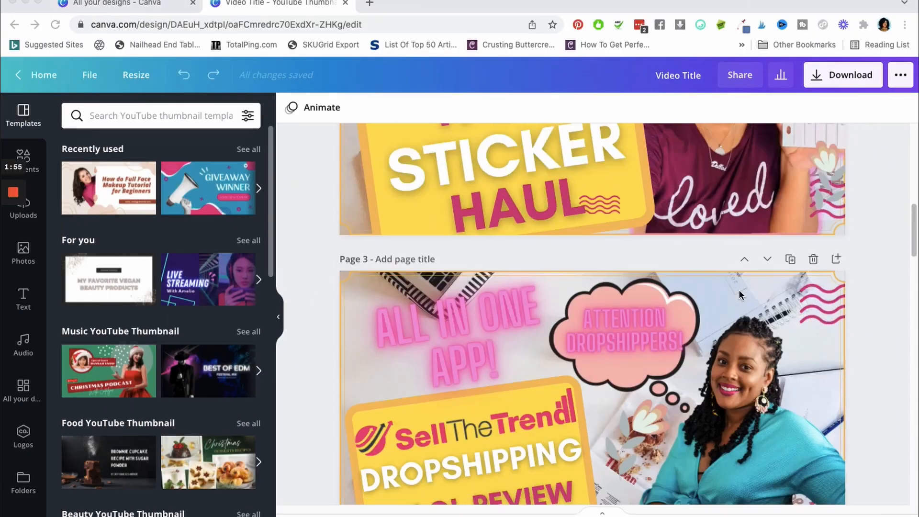
pyautogui.scroll(-4, 739, 295)
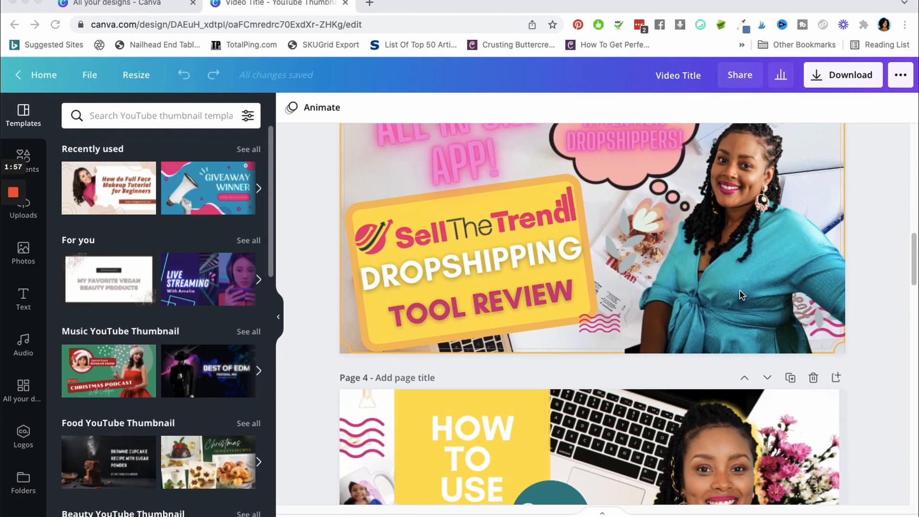
pyautogui.scroll(-2, 740, 294)
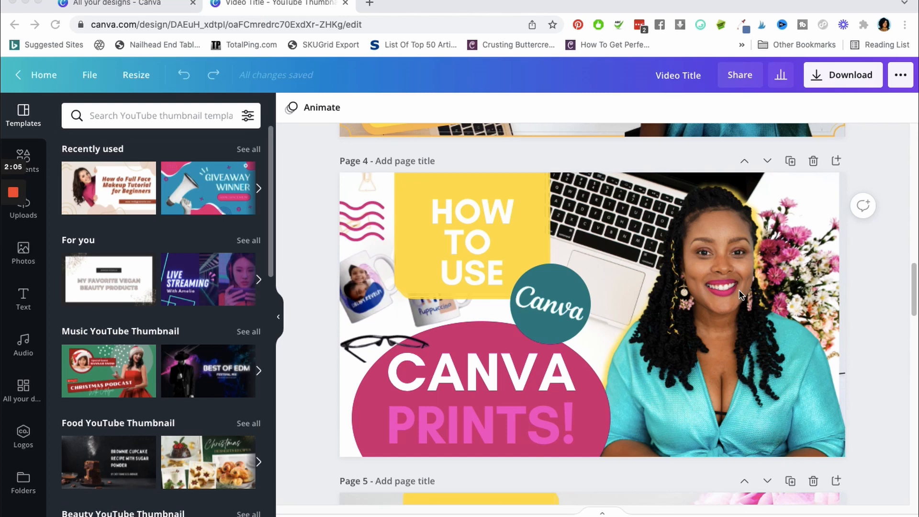
pyautogui.scroll(-1, 740, 295)
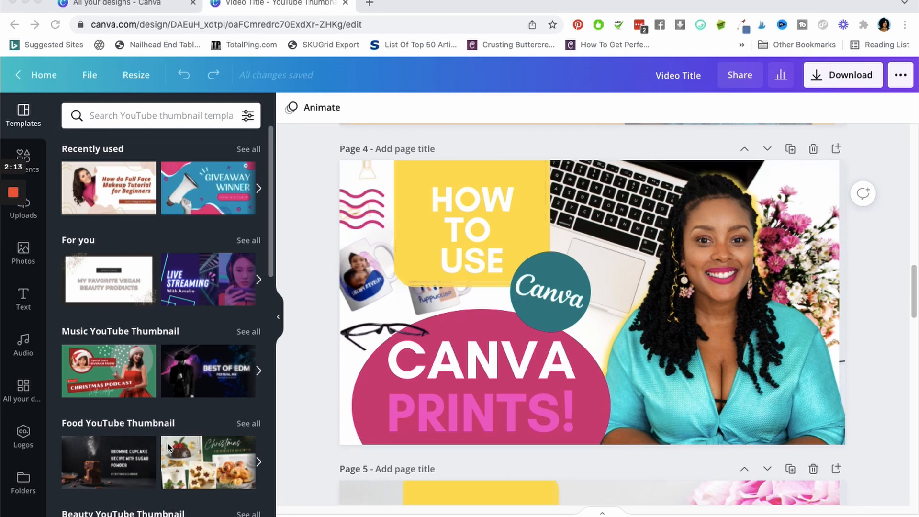
# Browse the suggested template categories, such as Food, Beauty and Tutorial YouTube Thumbnail, beside the design
pyautogui.scroll(-1, 177, 446)
pyautogui.scroll(-8, 177, 447)
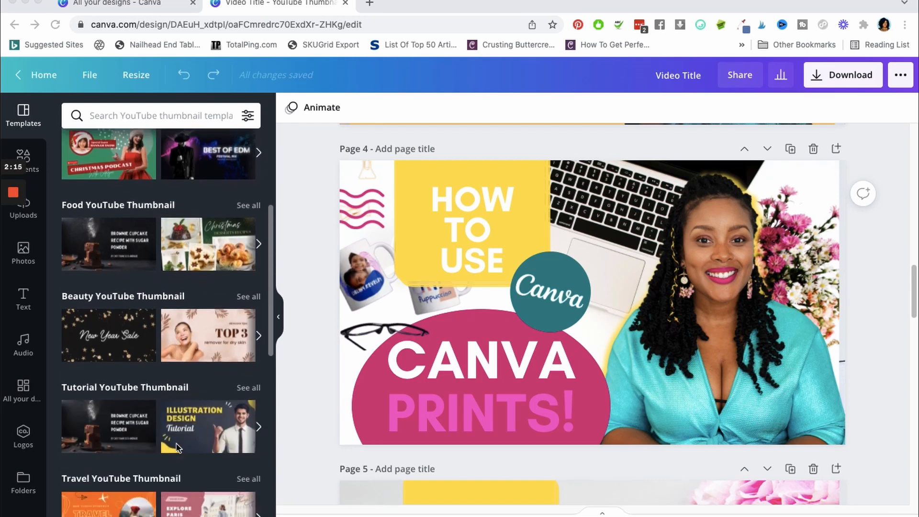
pyautogui.scroll(8, 176, 447)
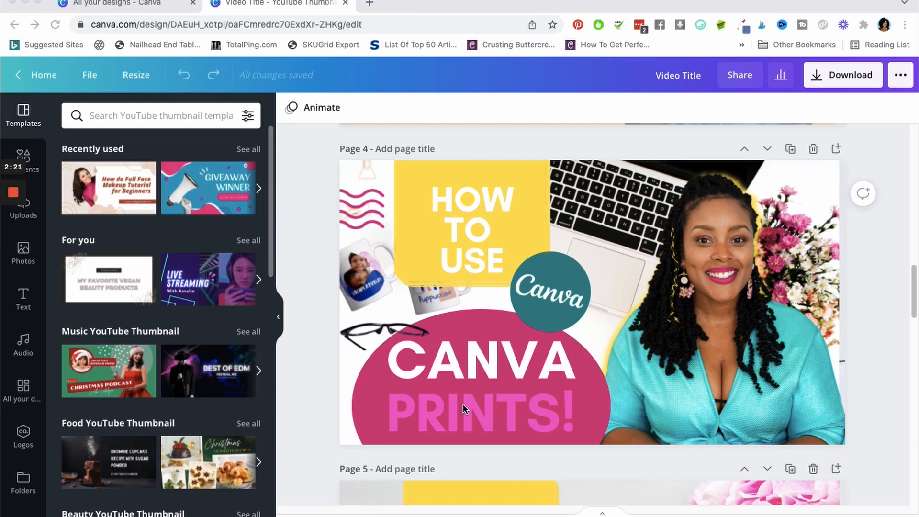
# Go to the All your designs page, search templates for "thu" and open the YouTube Thumbnail suggestion
pyautogui.click(133, 4)
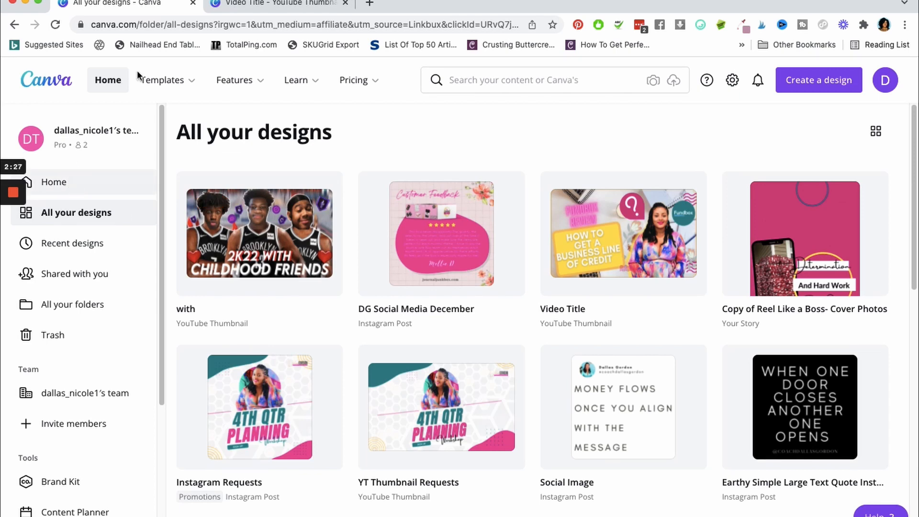
pyautogui.moveTo(187, 80)
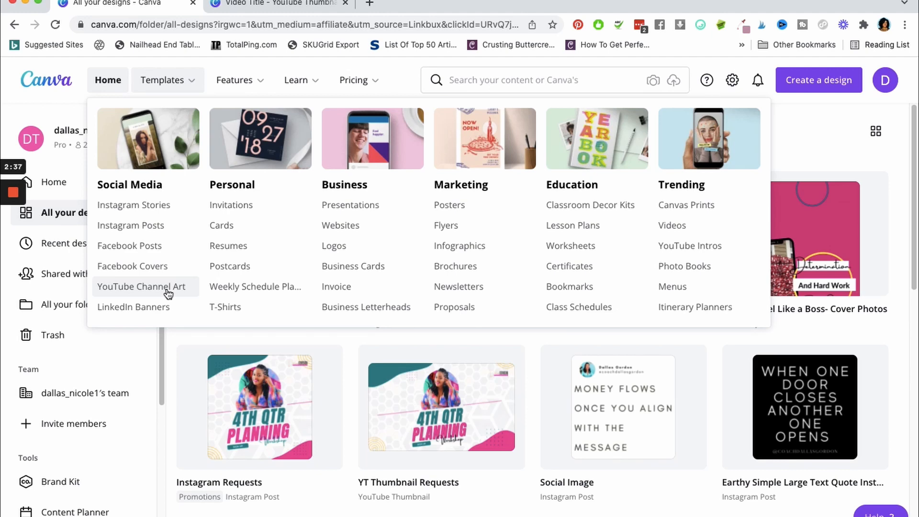
pyautogui.click(490, 80)
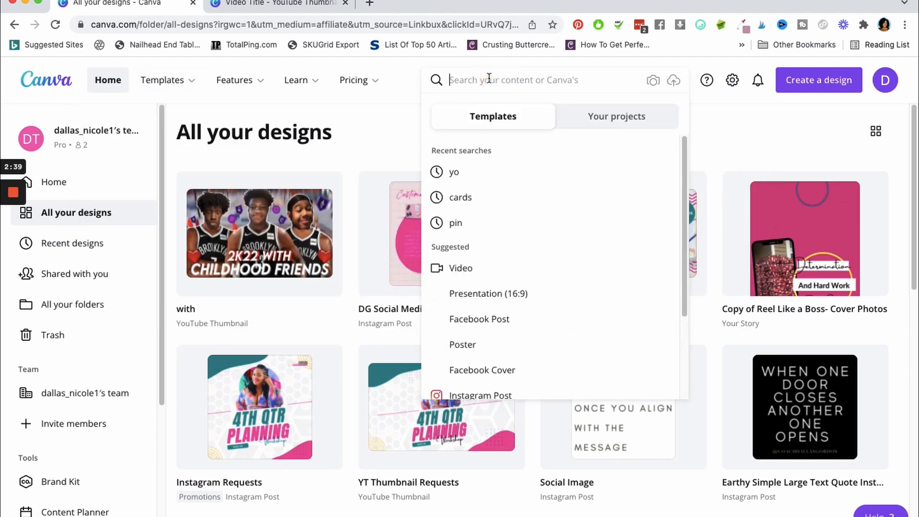
pyautogui.write('thu')
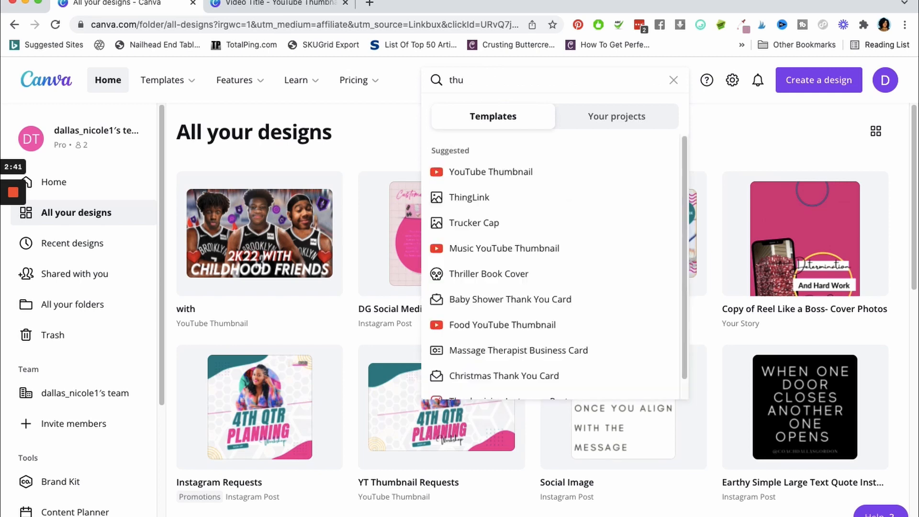
pyautogui.click(524, 173)
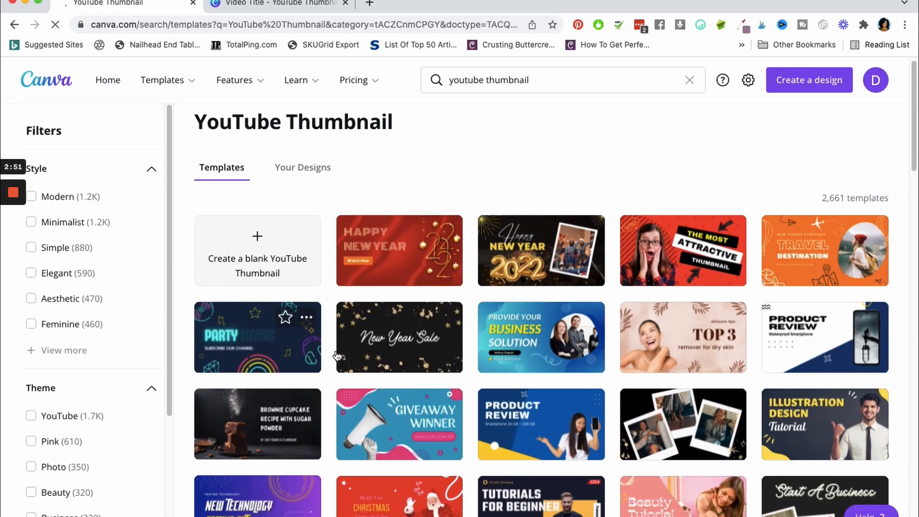
# Browse the YouTube Thumbnail template results for layout and style ideas
pyautogui.scroll(-5, 487, 356)
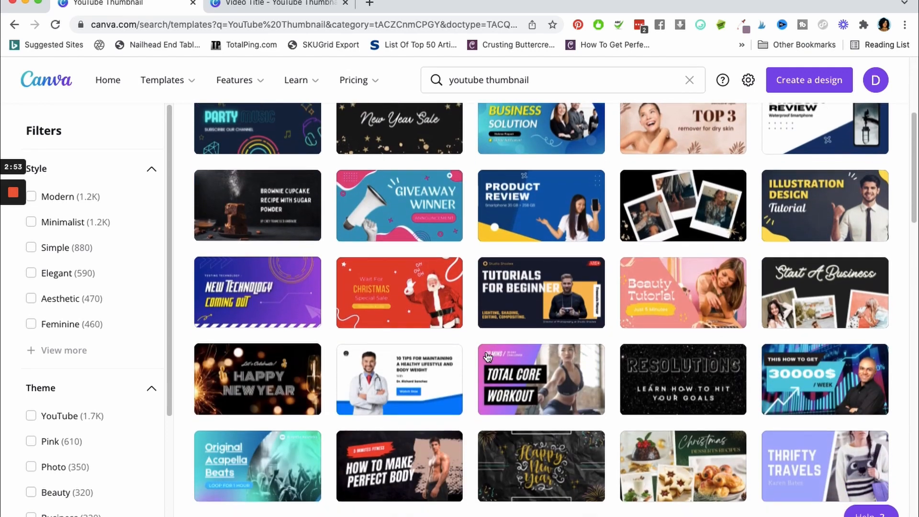
pyautogui.scroll(-2, 487, 357)
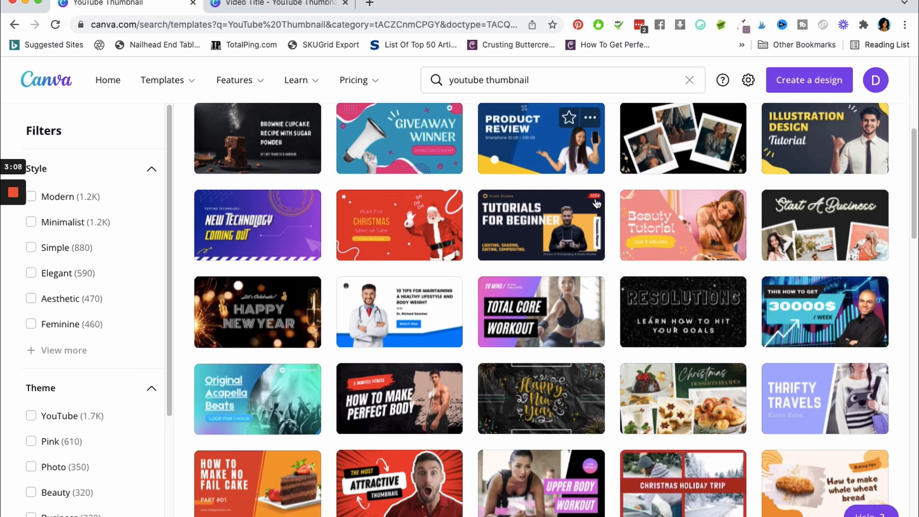
pyautogui.scroll(-4, 596, 204)
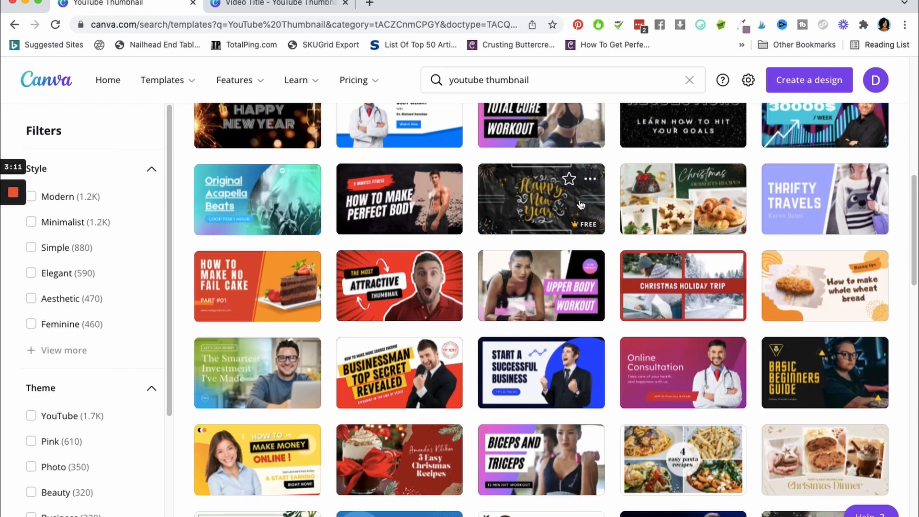
pyautogui.scroll(-5, 595, 215)
pyautogui.scroll(-2, 588, 236)
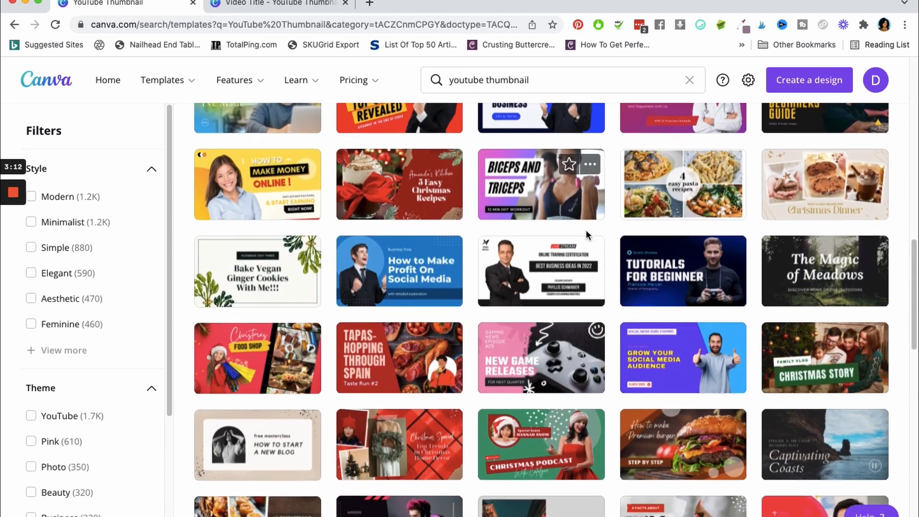
# Return to the Video Title design and examine the thumbnails on pages 4 to 8, including the "HOW TO USE" text on page 4
pyautogui.click(279, 4)
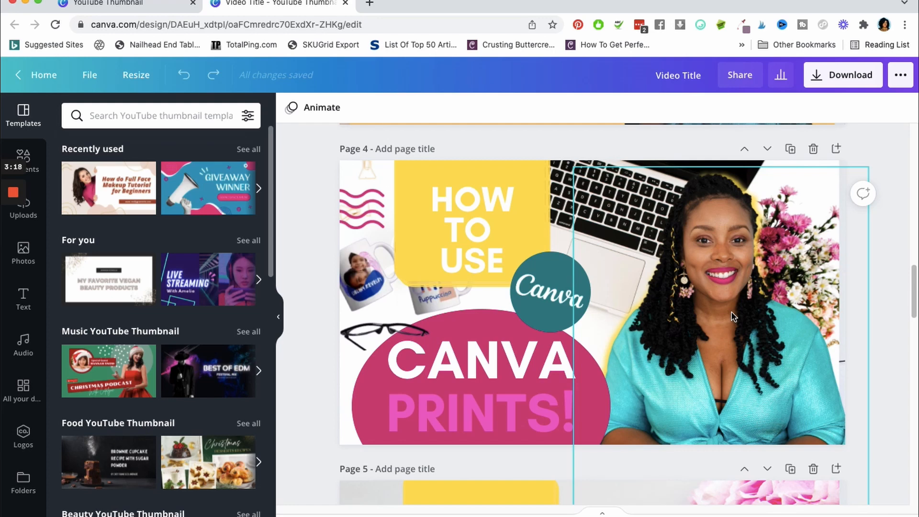
pyautogui.scroll(-1, 910, 256)
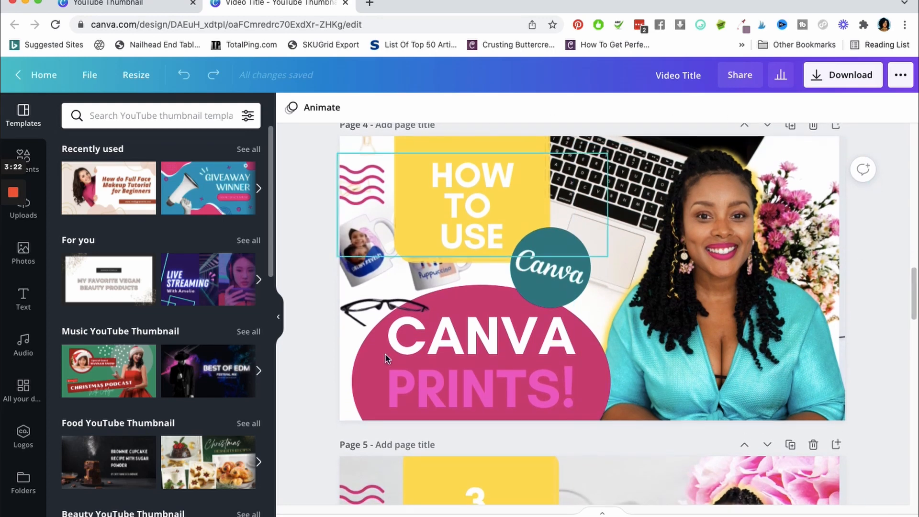
pyautogui.click(438, 185)
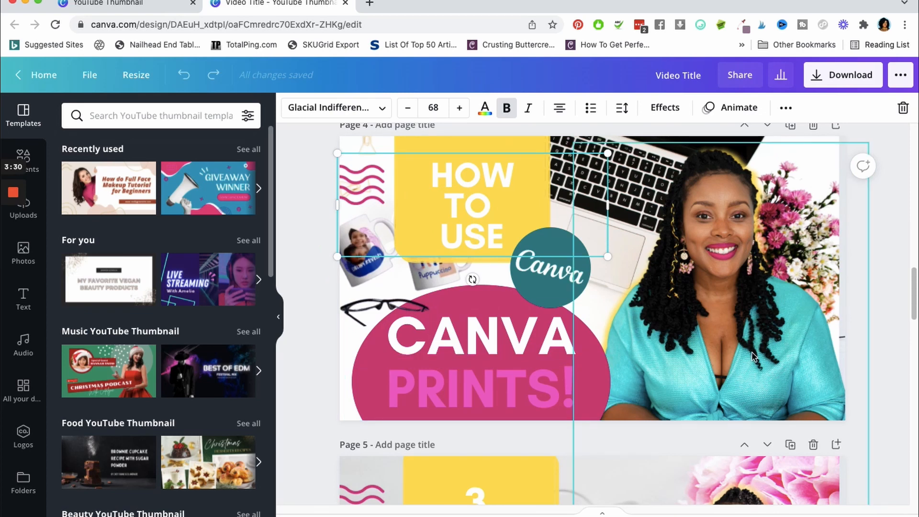
pyautogui.scroll(-6, 751, 354)
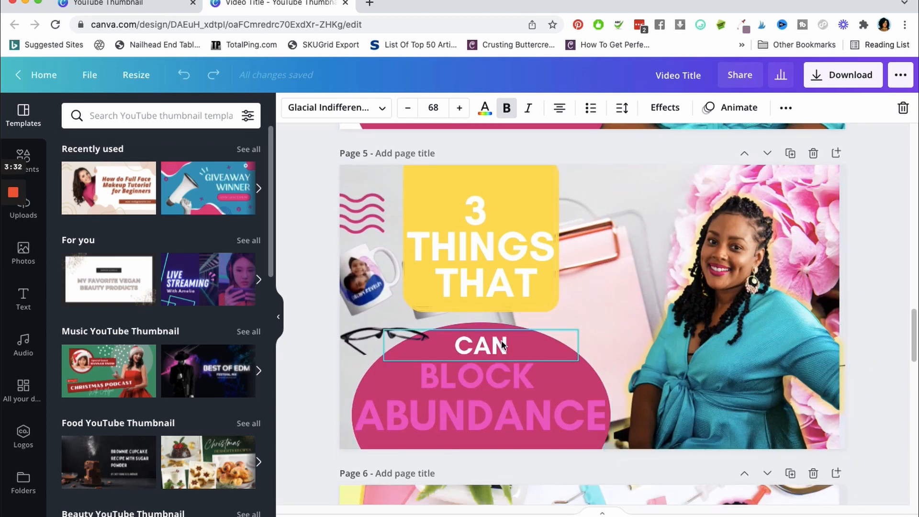
pyautogui.scroll(-2, 868, 313)
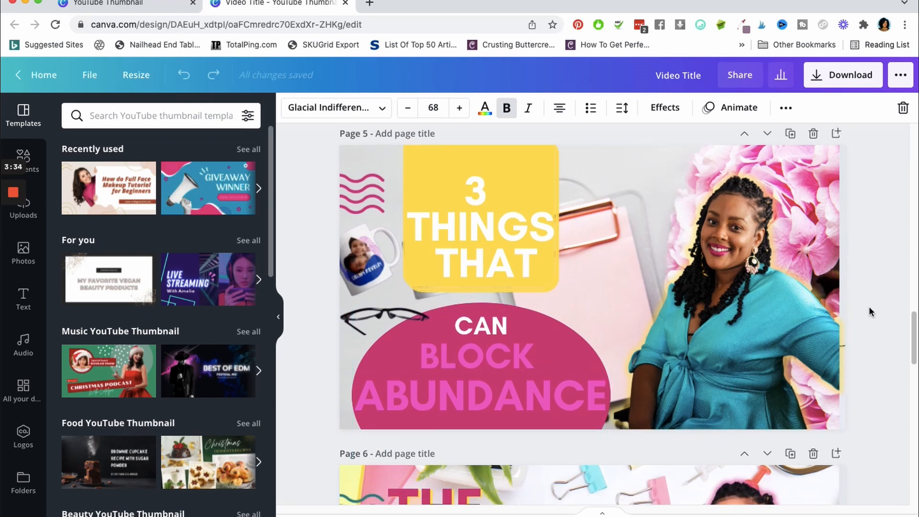
pyautogui.scroll(-5, 869, 307)
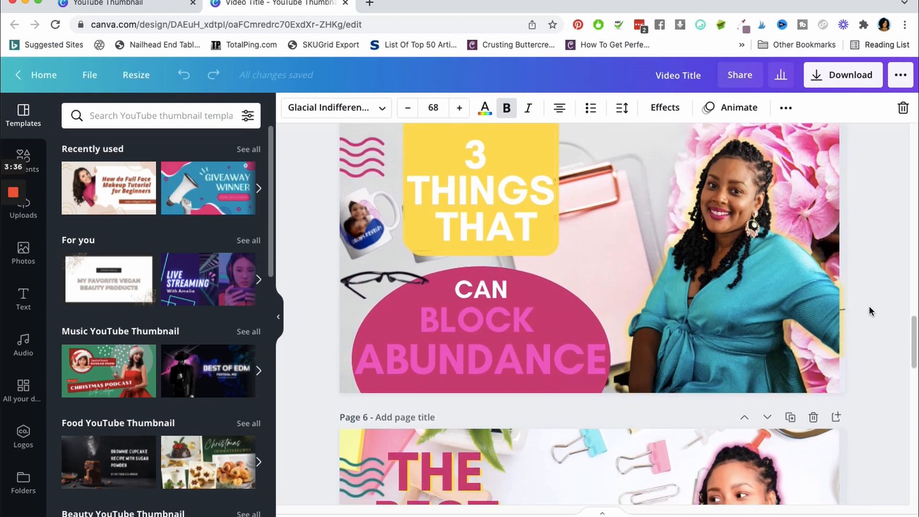
pyautogui.scroll(-1, 870, 311)
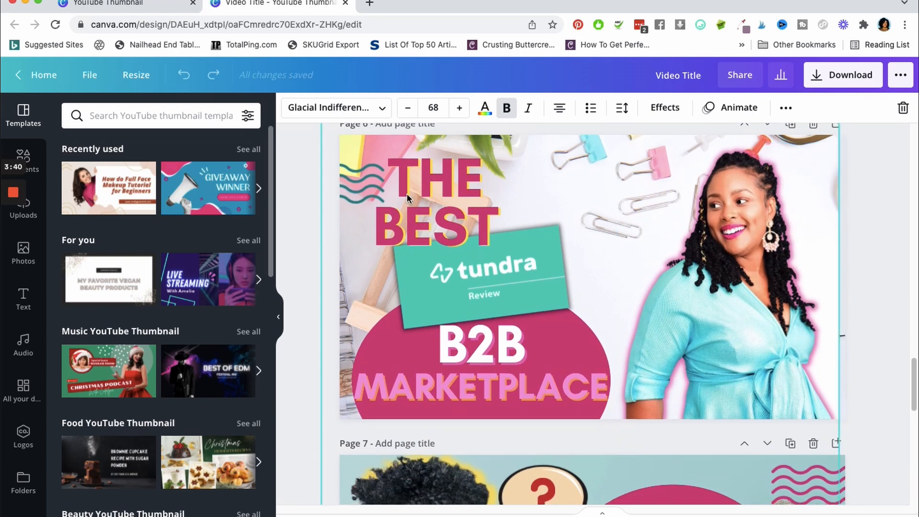
pyautogui.scroll(-6, 866, 248)
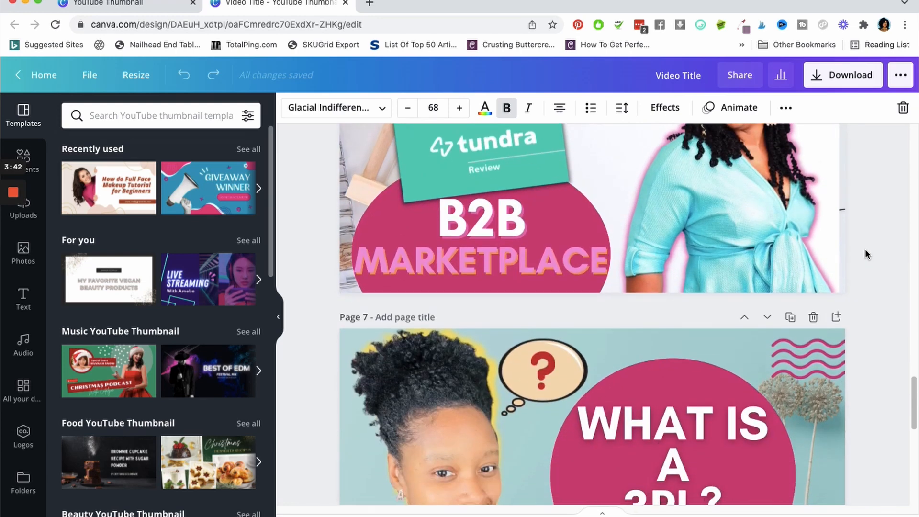
pyautogui.scroll(2, 865, 248)
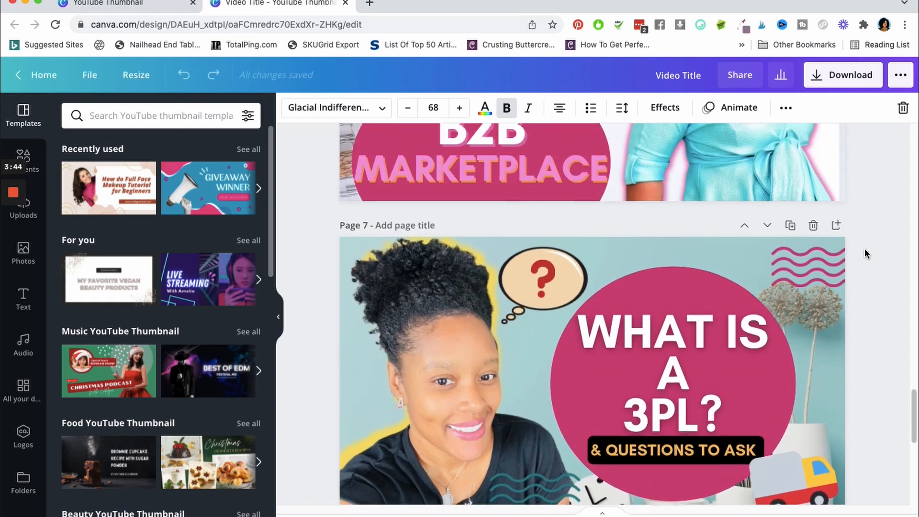
pyautogui.scroll(-1, 864, 253)
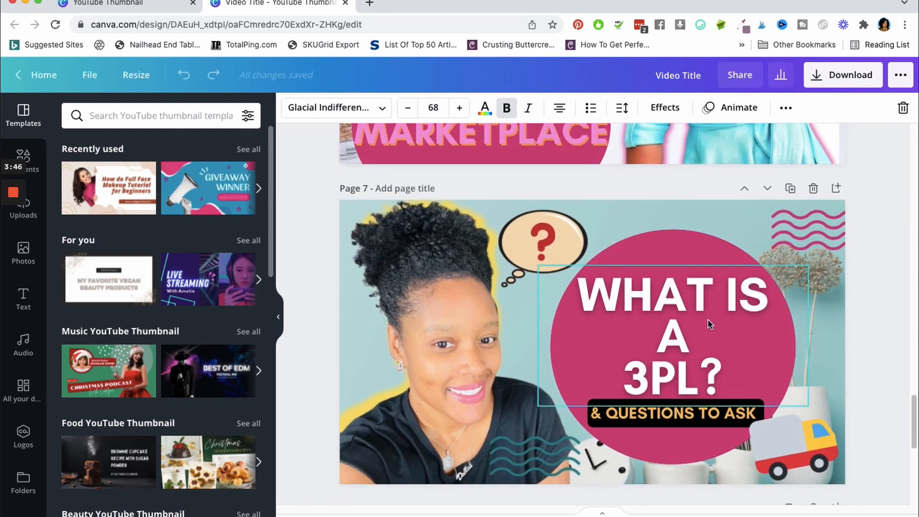
pyautogui.scroll(-6, 719, 407)
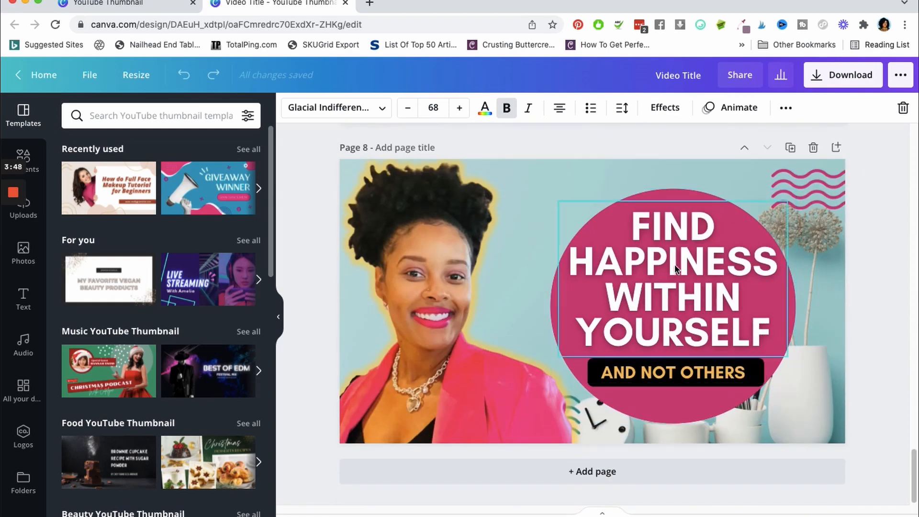
# Review the thumbnails from page 8 back up to page 3, selecting the glowing cut-out portrait on page 6
pyautogui.scroll(8, 668, 311)
pyautogui.scroll(3, 667, 309)
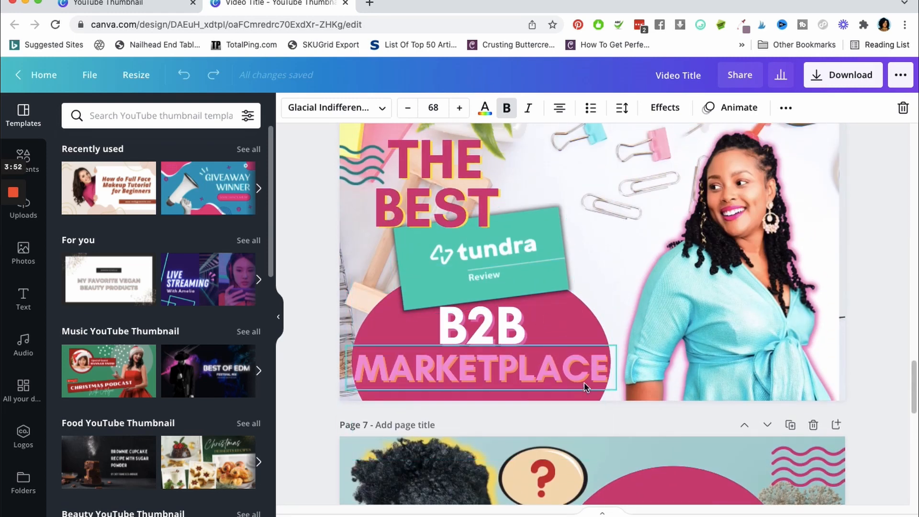
pyautogui.click(709, 215)
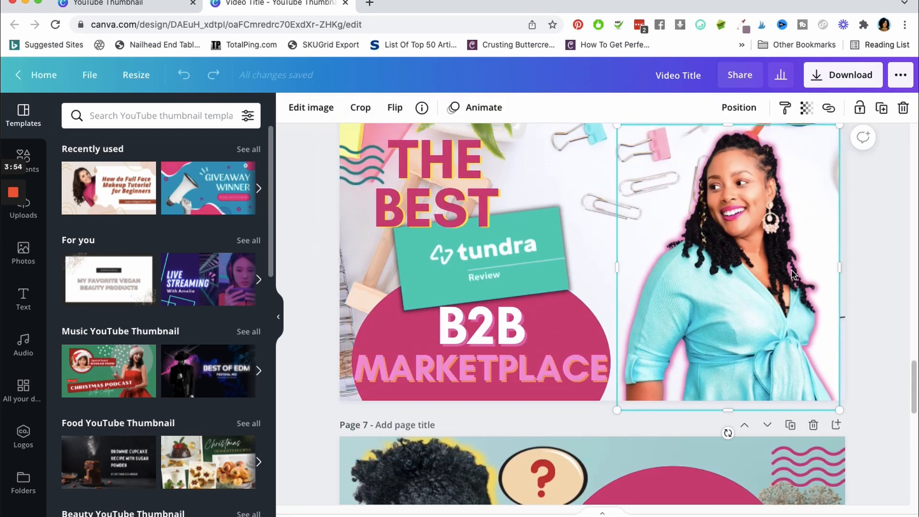
pyautogui.scroll(10, 888, 263)
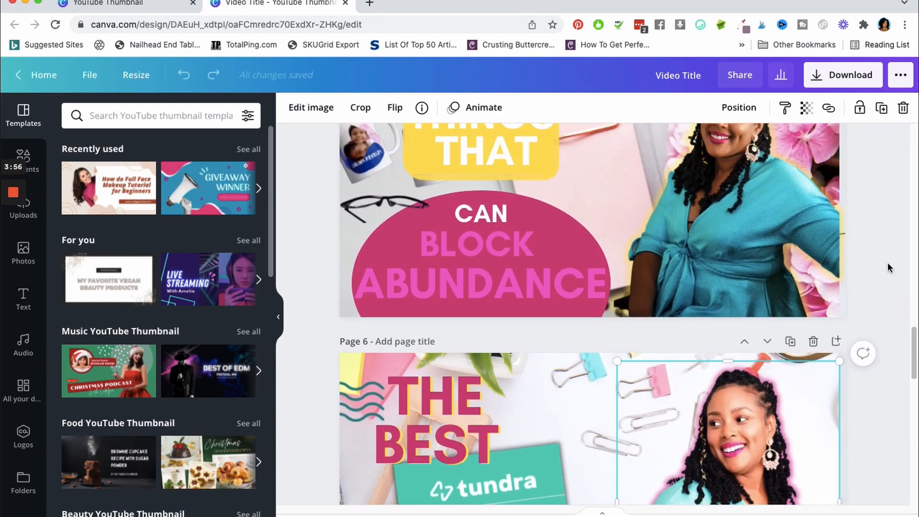
pyautogui.scroll(14, 887, 262)
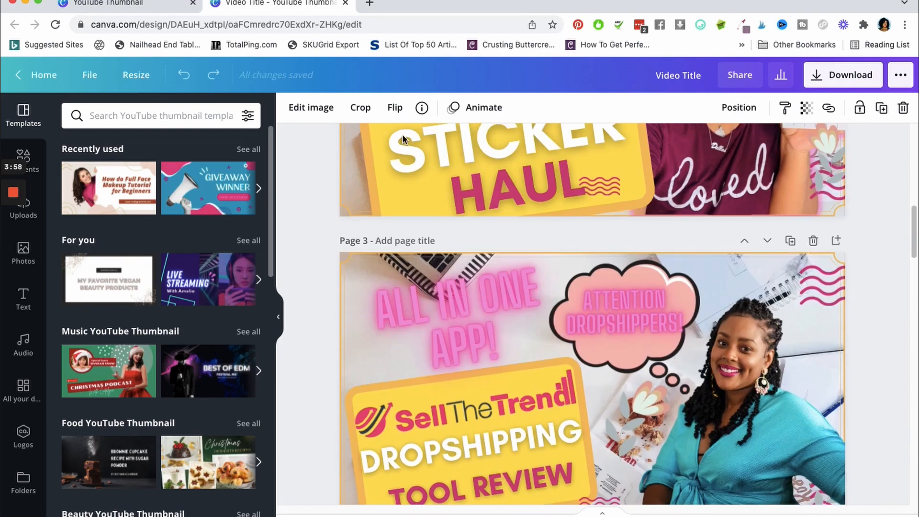
# Return to the YouTube thumbnail template results and open the green and red Christmas Podcast template as a new design
pyautogui.click(114, 7)
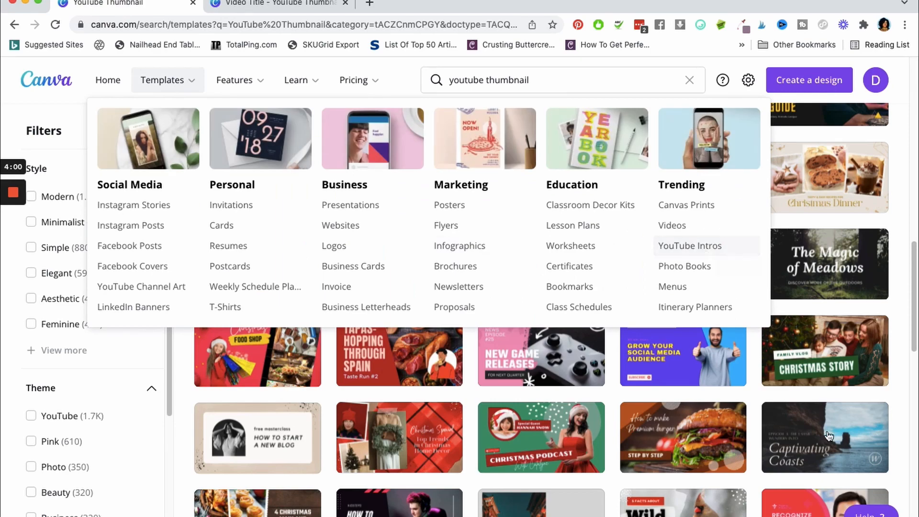
pyautogui.scroll(1, 823, 373)
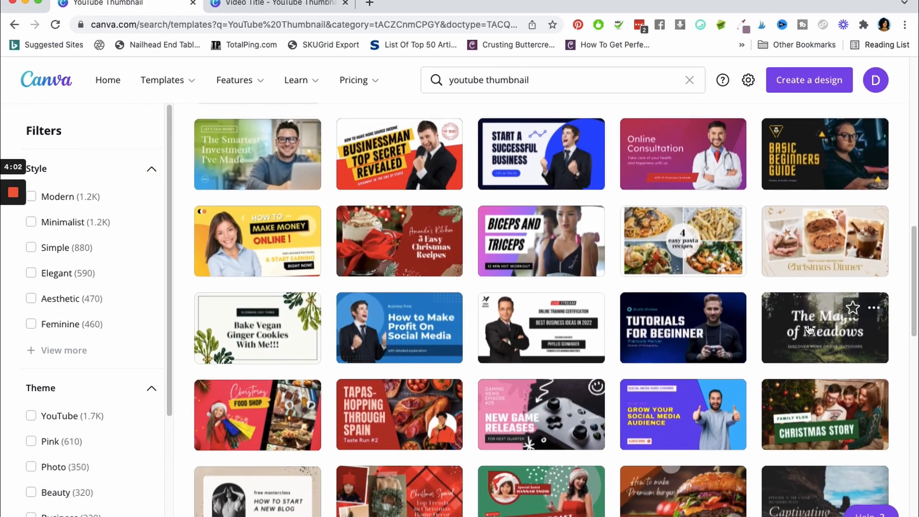
pyautogui.scroll(-5, 809, 328)
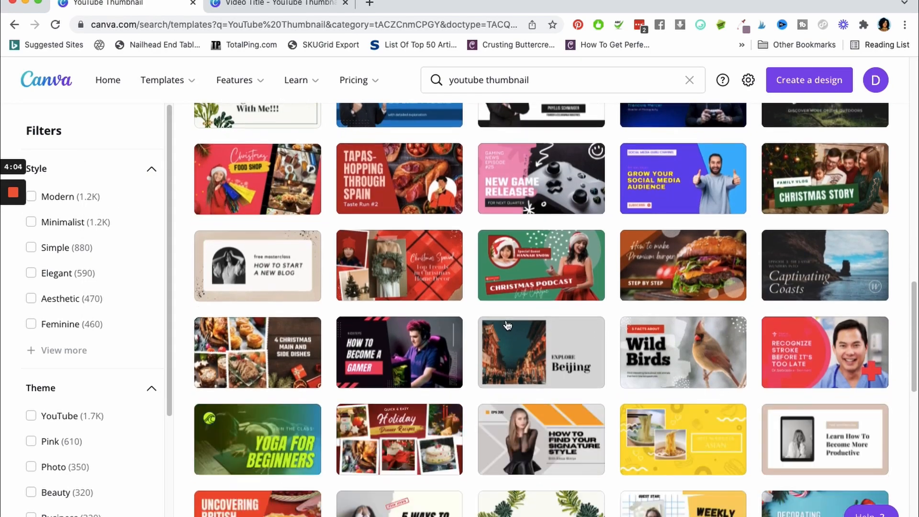
pyautogui.click(583, 275)
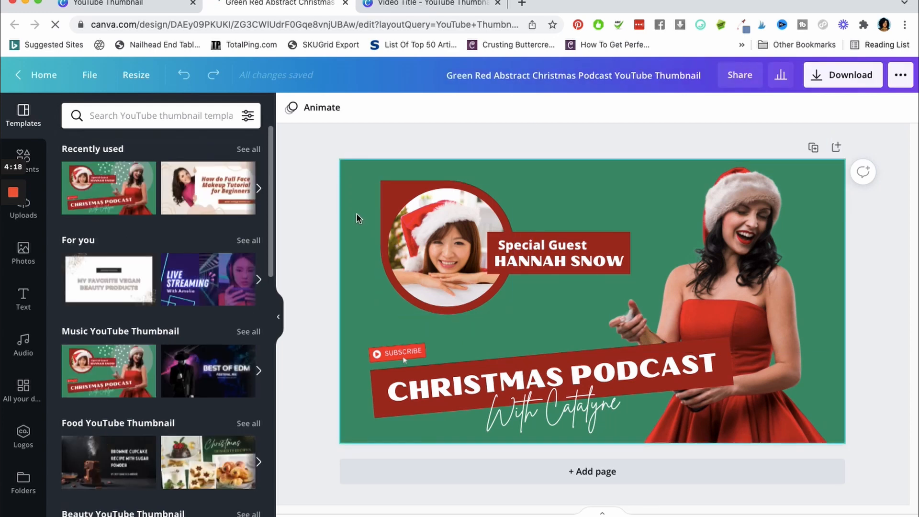
# Recolor the thumbnail's green background with the dark pink from the brand kit
pyautogui.click(348, 188)
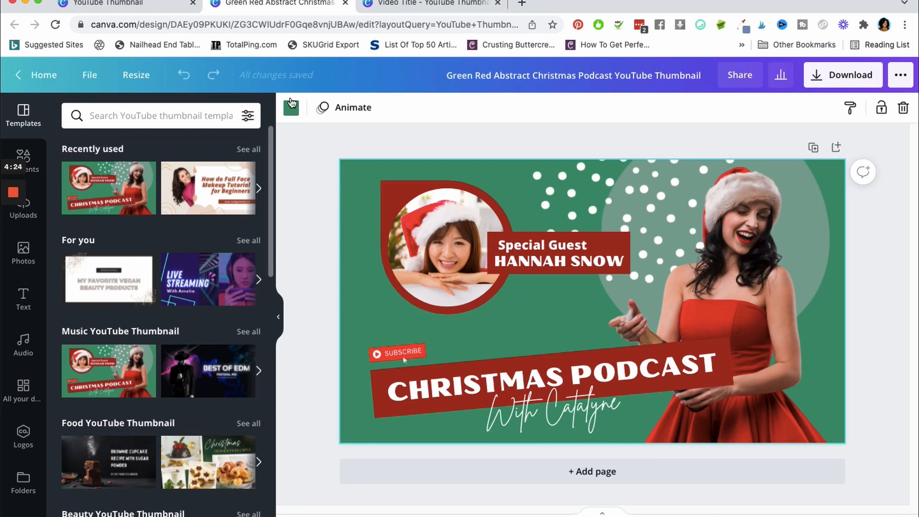
pyautogui.click(291, 107)
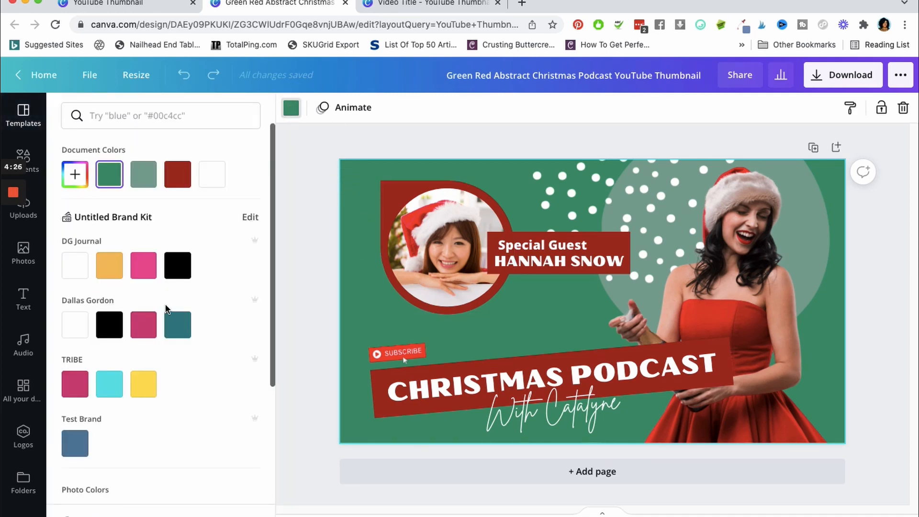
pyautogui.click(144, 323)
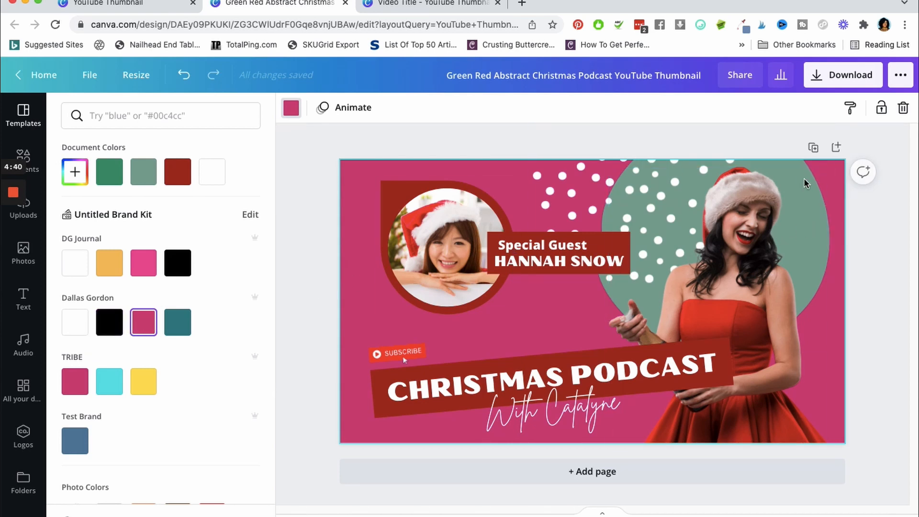
# Recolor the large circle behind the woman's cut-out to the brand kit's teal, moving the cut-out aside and back over it
pyautogui.click(719, 162)
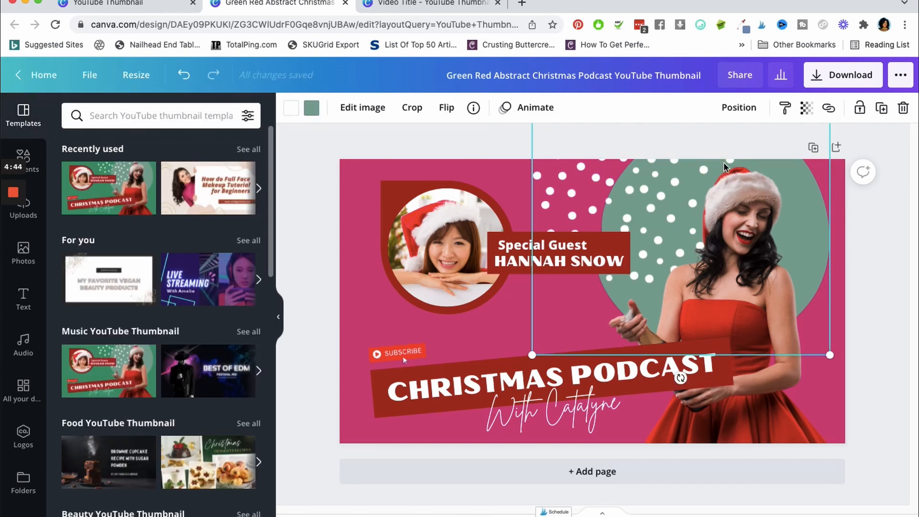
pyautogui.click(805, 208)
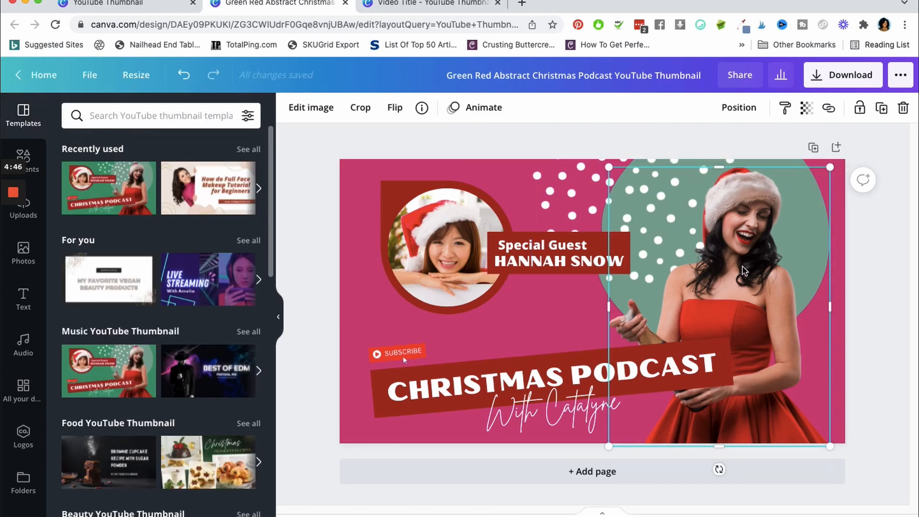
pyautogui.moveTo(741, 270); pyautogui.dragTo(488, 268)
pyautogui.click(779, 248)
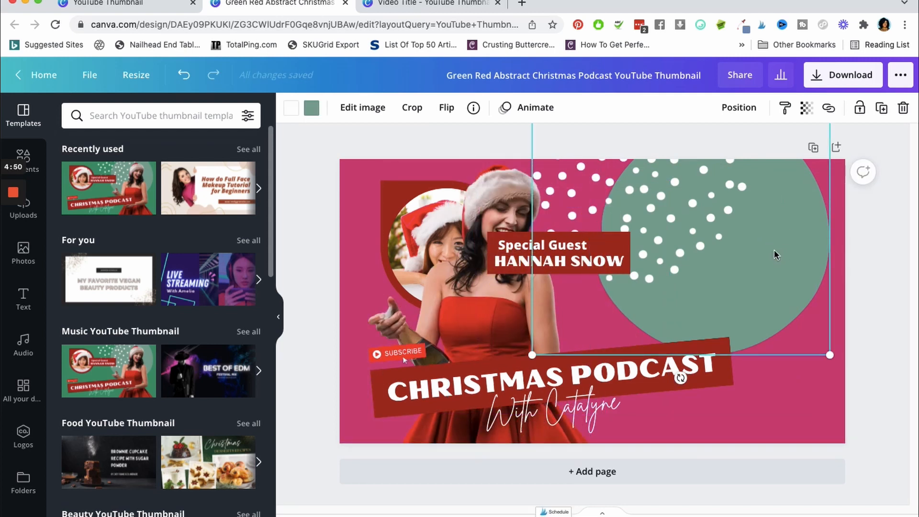
pyautogui.click(312, 108)
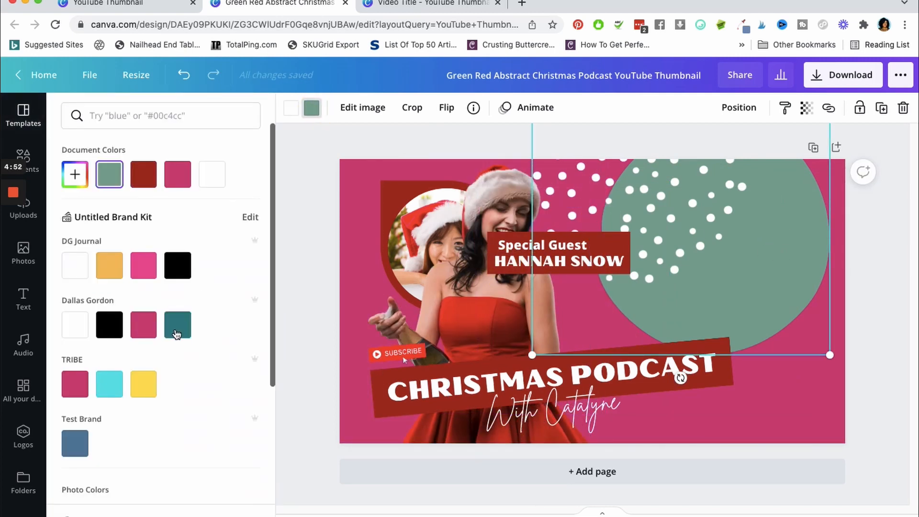
pyautogui.click(180, 327)
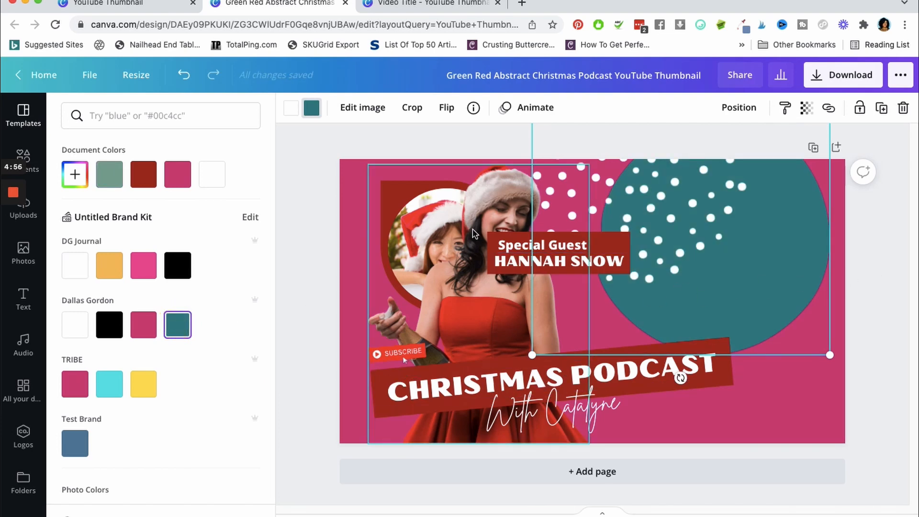
pyautogui.click(492, 267)
pyautogui.moveTo(492, 267); pyautogui.dragTo(725, 261)
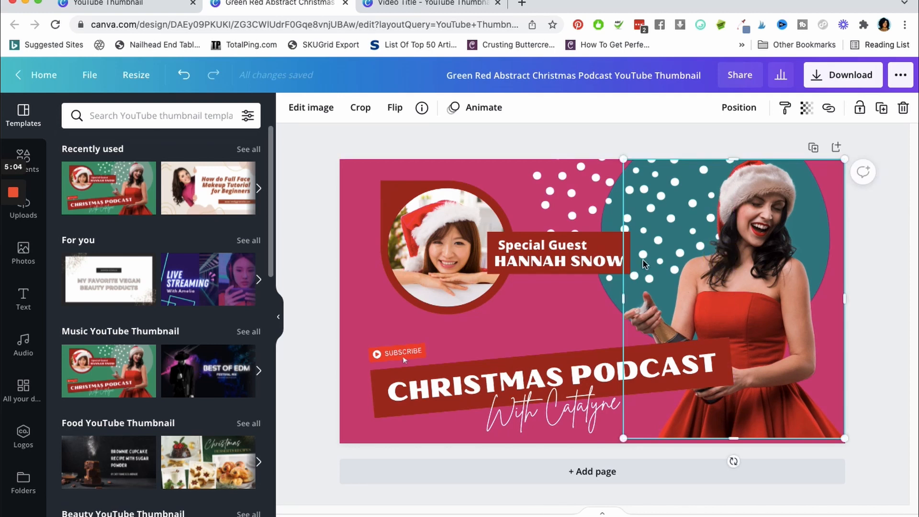
# Recolor the confetti dots to the yellow TRIBE brand color, moving the woman's cut-out aside and back over the teal circle
pyautogui.click(549, 214)
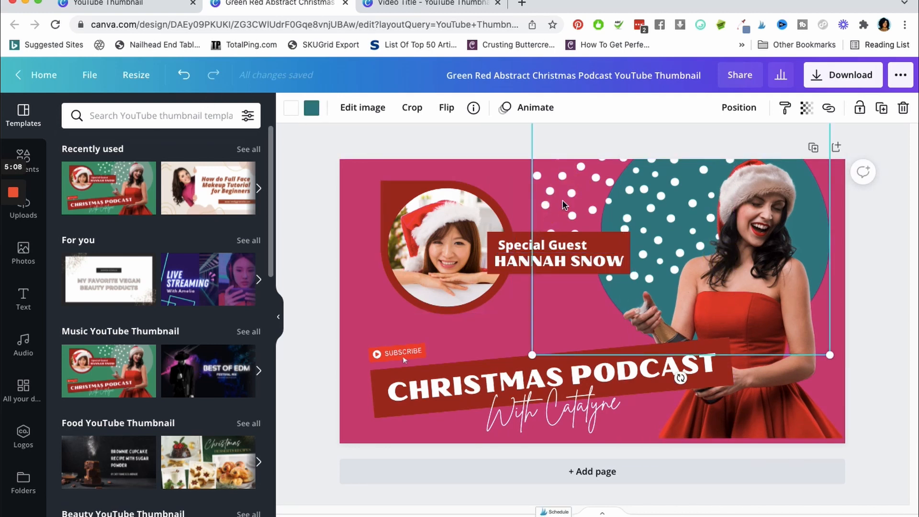
pyautogui.click(695, 258)
pyautogui.moveTo(695, 259); pyautogui.dragTo(444, 327)
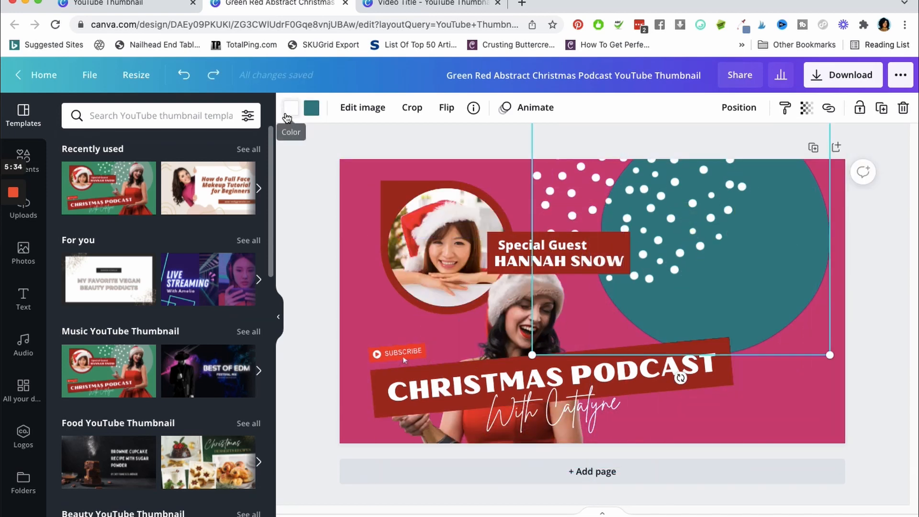
pyautogui.click(287, 111)
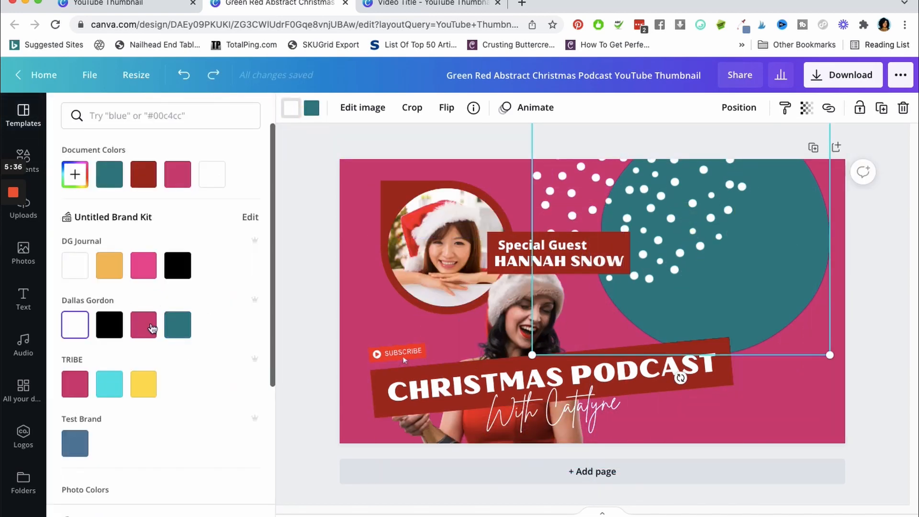
pyautogui.click(115, 266)
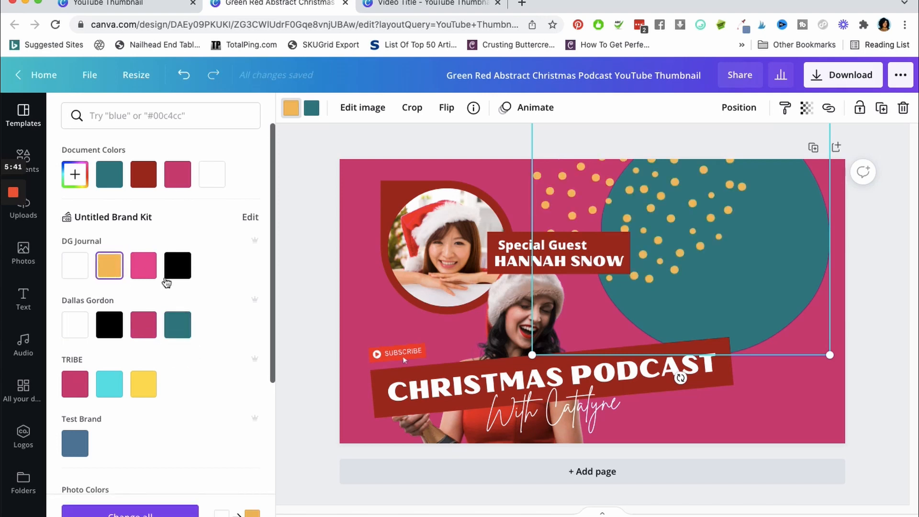
pyautogui.click(152, 383)
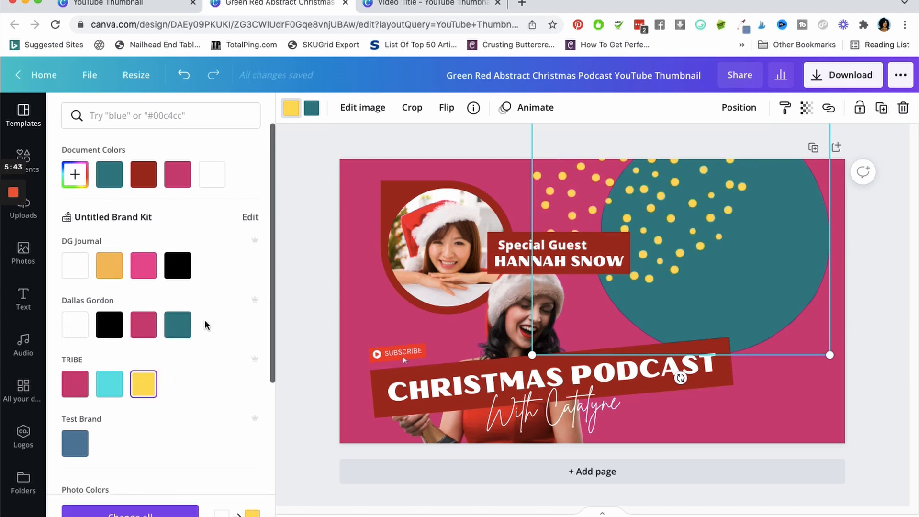
pyautogui.moveTo(742, 267); pyautogui.dragTo(726, 253)
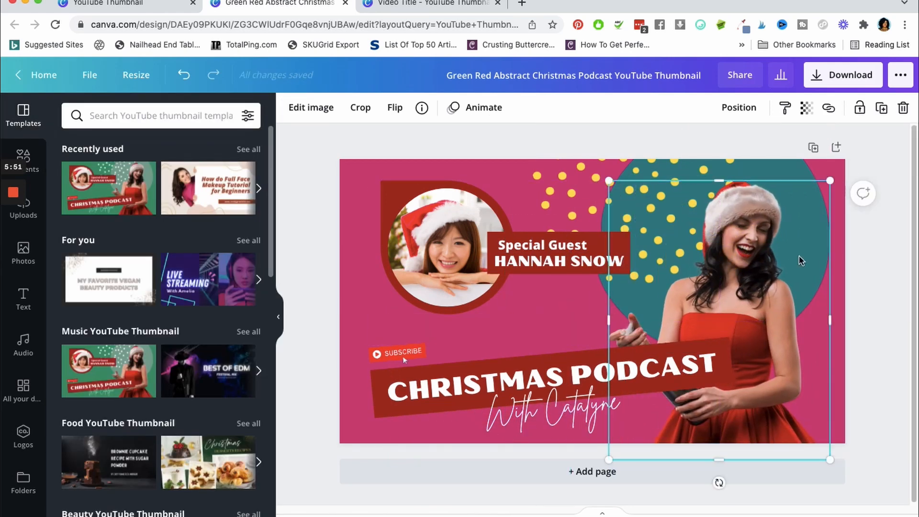
pyautogui.click(872, 256)
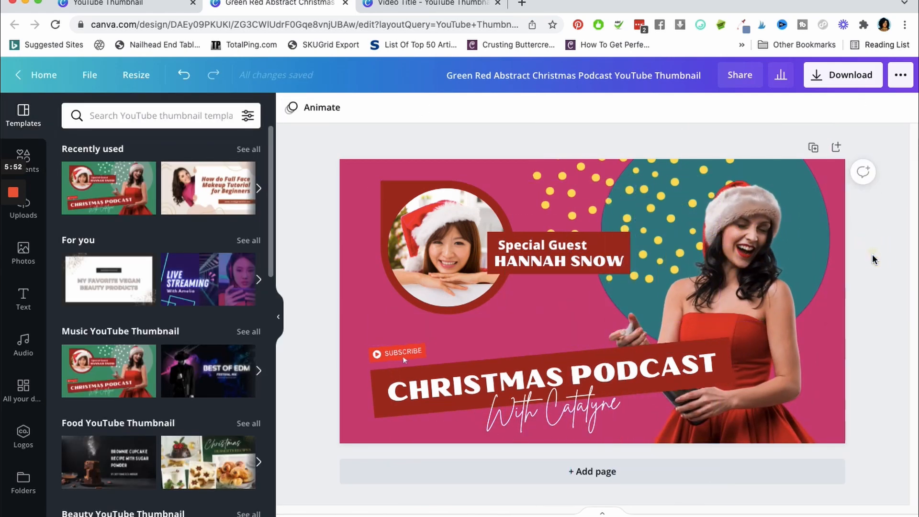
# Move the round guest frame toward the thumbnail's upper-left corner and replace its photo with the uploaded black Fundbox logo
pyautogui.click(443, 242)
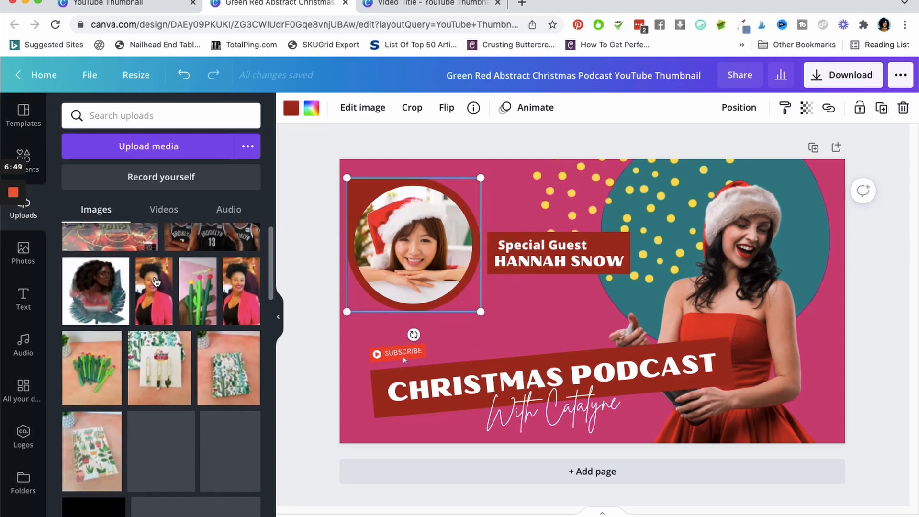
pyautogui.scroll(-5, 266, 371)
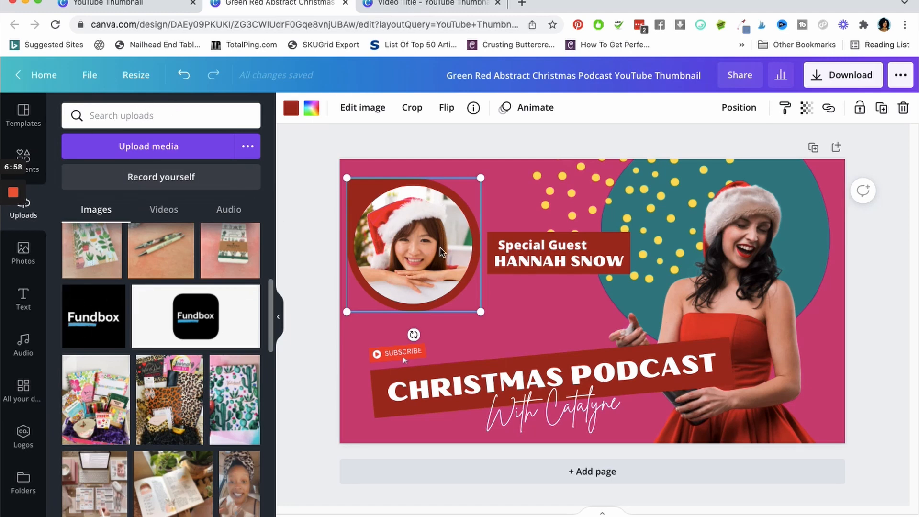
pyautogui.click(903, 107)
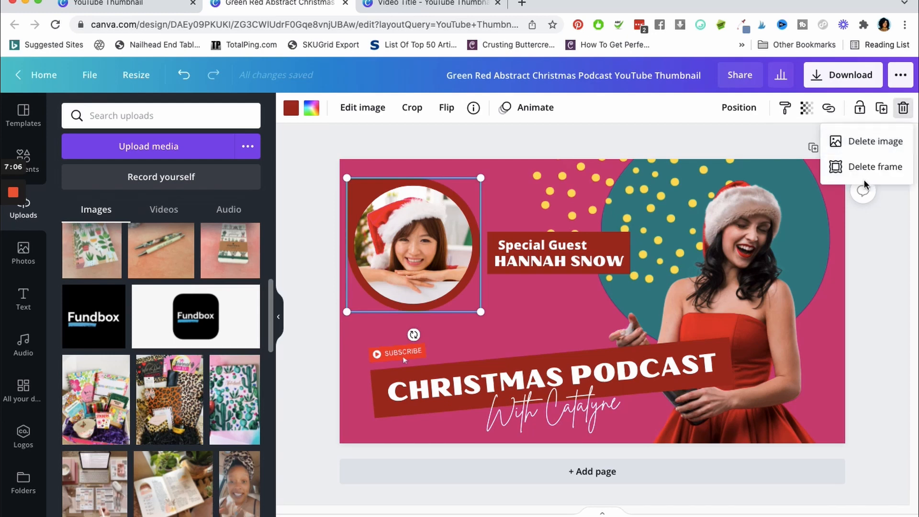
pyautogui.moveTo(109, 319); pyautogui.dragTo(397, 223)
pyautogui.click(874, 279)
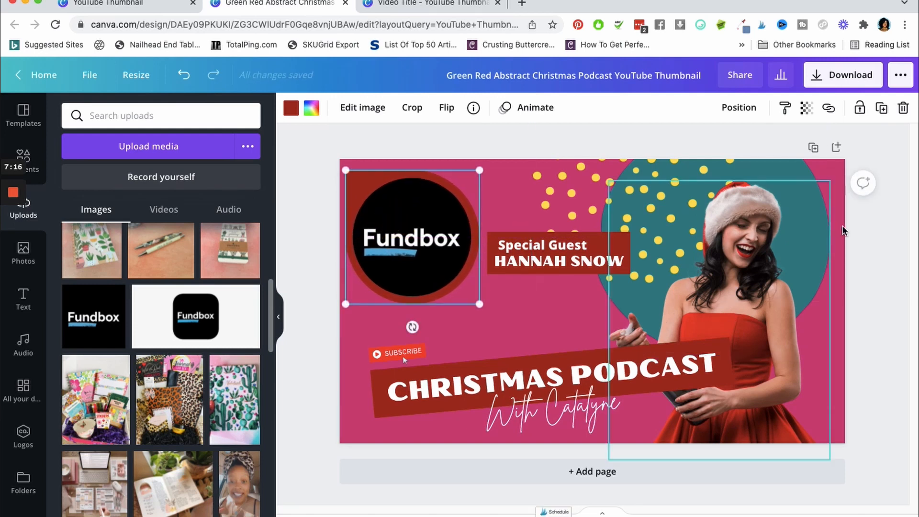
pyautogui.click(870, 225)
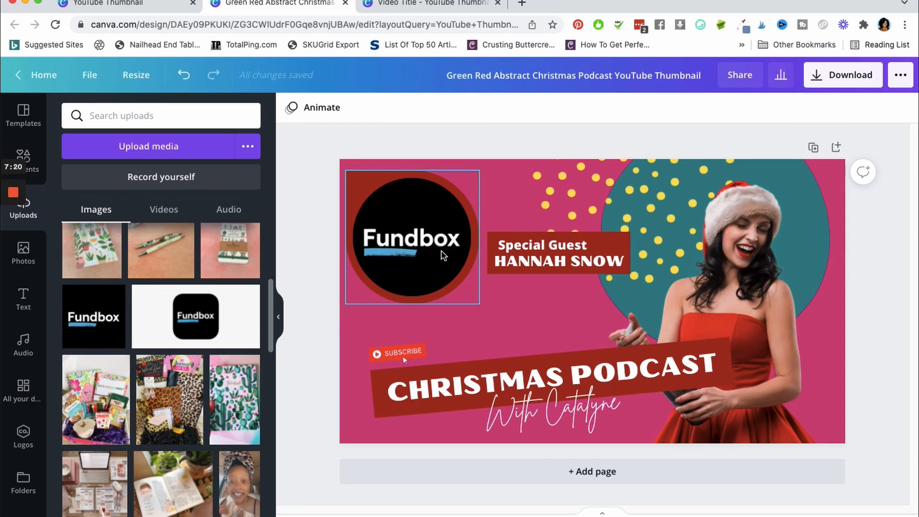
# Recolor the Fundbox frame's red border to the orange DG Journal brand color
pyautogui.click(455, 257)
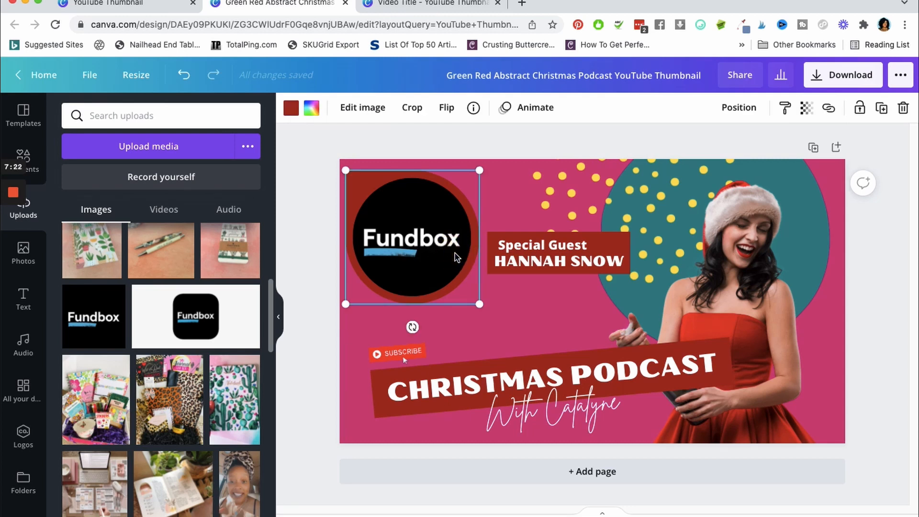
pyautogui.click(290, 107)
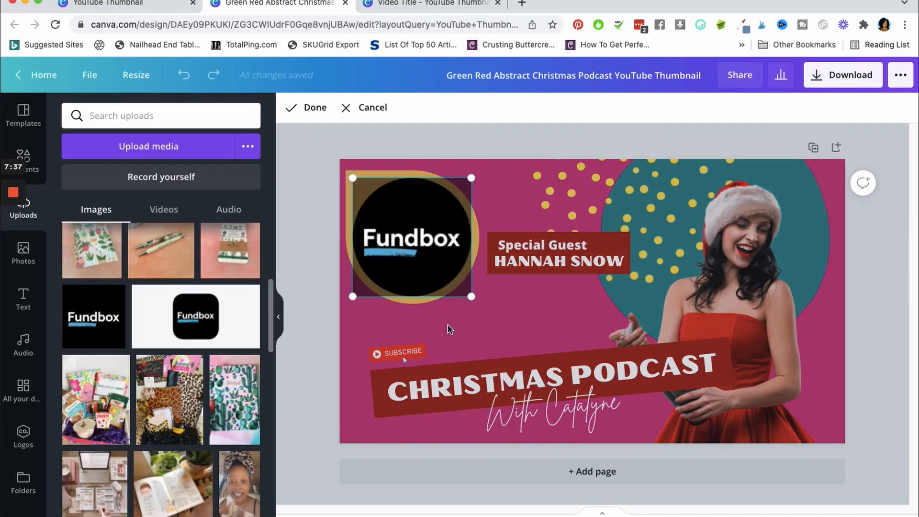
pyautogui.click(449, 327)
pyautogui.click(885, 275)
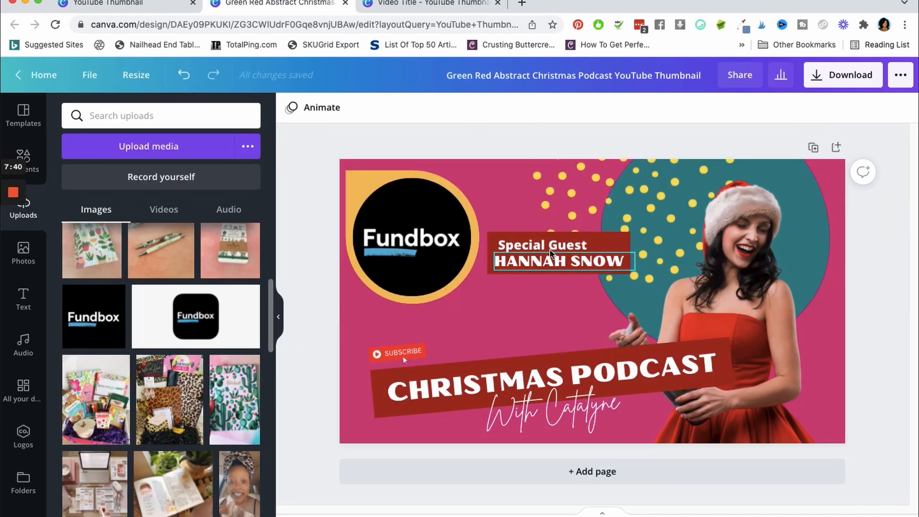
# Enlarge the SUBSCRIBE sticker above the title banner to about twice its size
pyautogui.click(410, 353)
pyautogui.moveTo(425, 344); pyautogui.dragTo(485, 316)
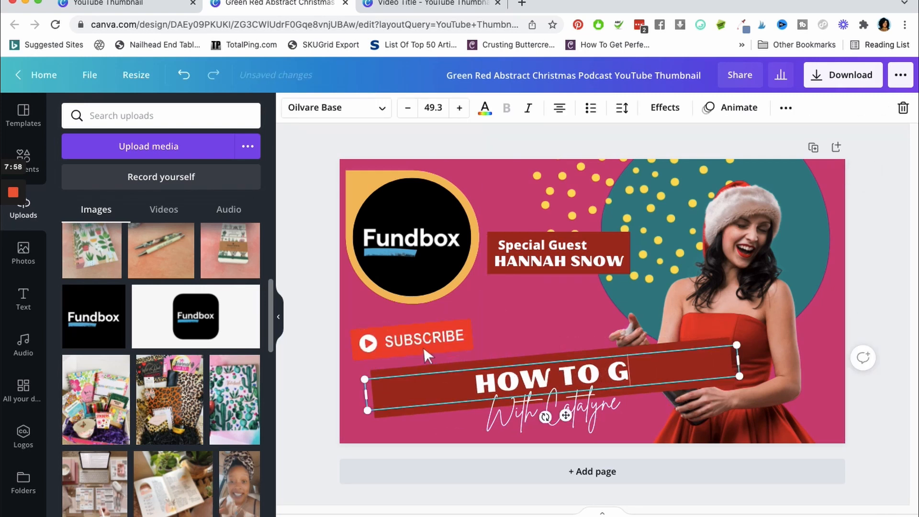
# Replace the title banner text with "HOW TO GET BIZ" and the script line beneath it with "Funding"
pyautogui.write('ET BIZ')
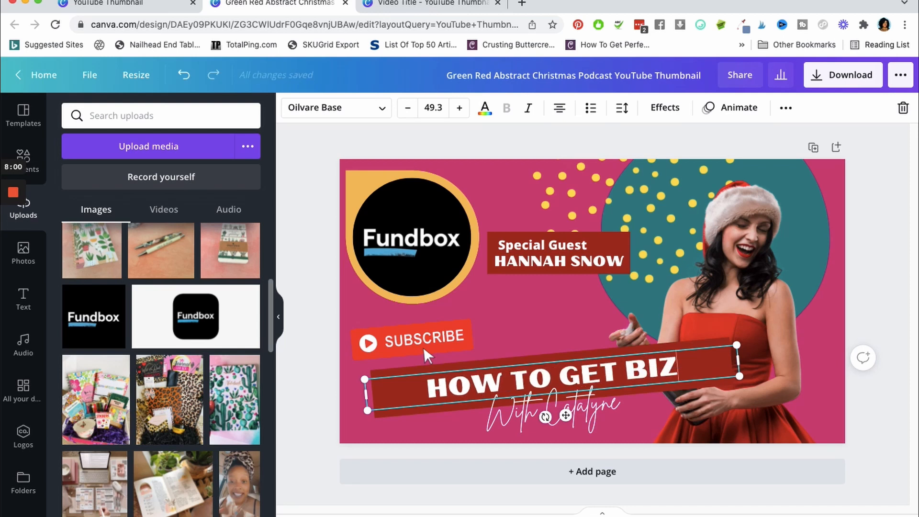
pyautogui.doubleClick(617, 406)
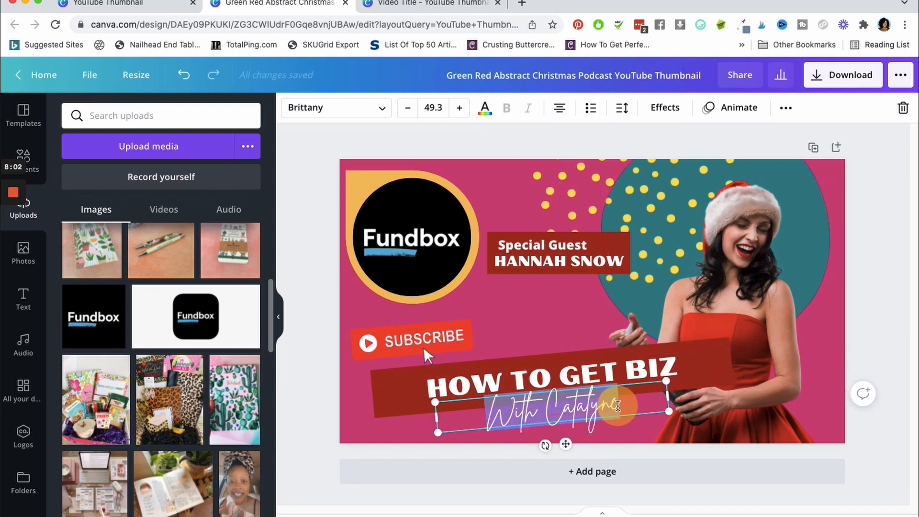
pyautogui.write('Funding')
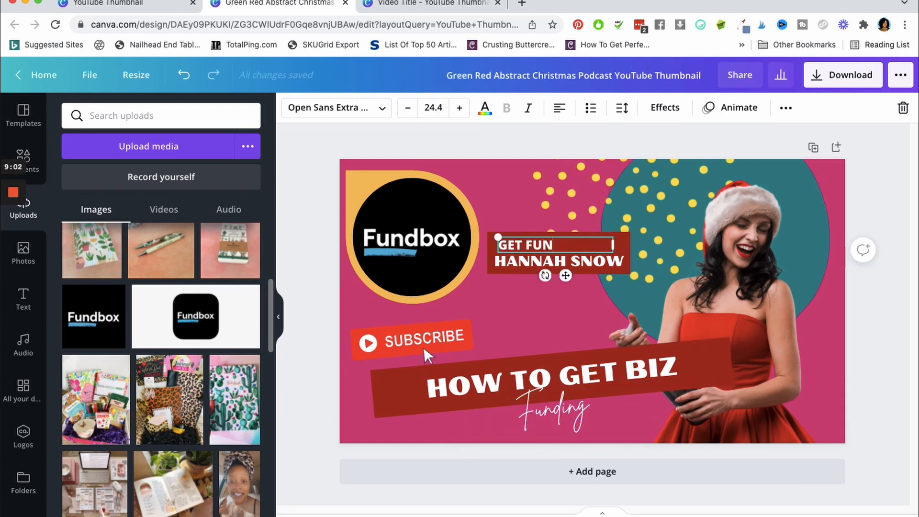
# Change the two-line guest label to "GET FUNDED" and "NOW", then narrow the second line's text box and enlarge its text to 38.5
pyautogui.write('DEDE')
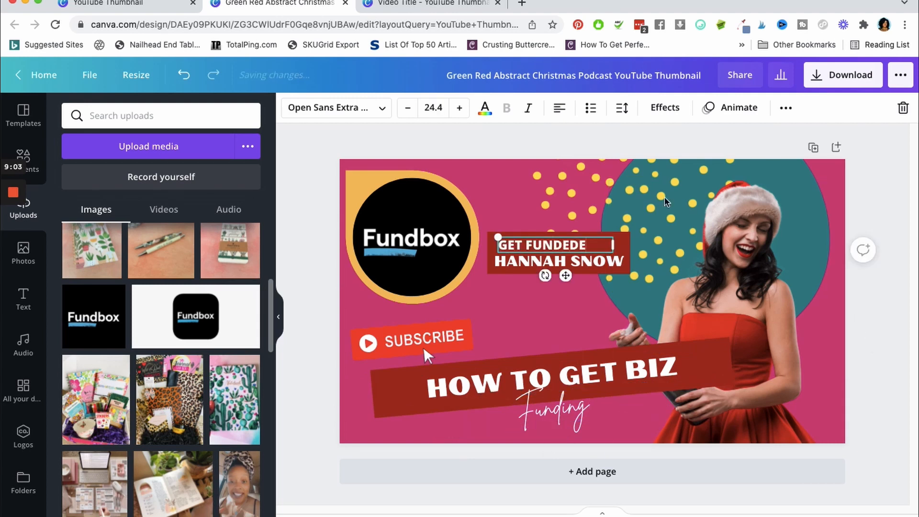
pyautogui.press('BackSpace')
pyautogui.doubleClick(607, 259)
pyautogui.write('No')
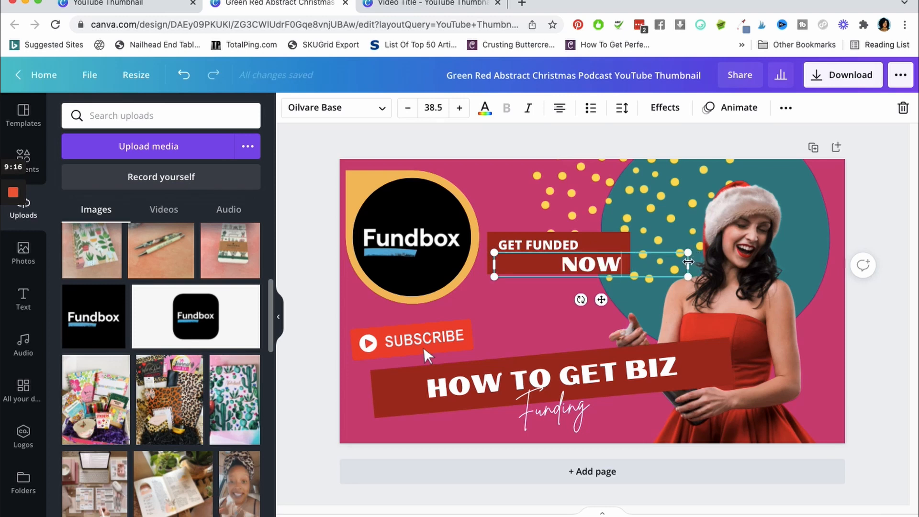
pyautogui.moveTo(687, 262); pyautogui.dragTo(574, 263)
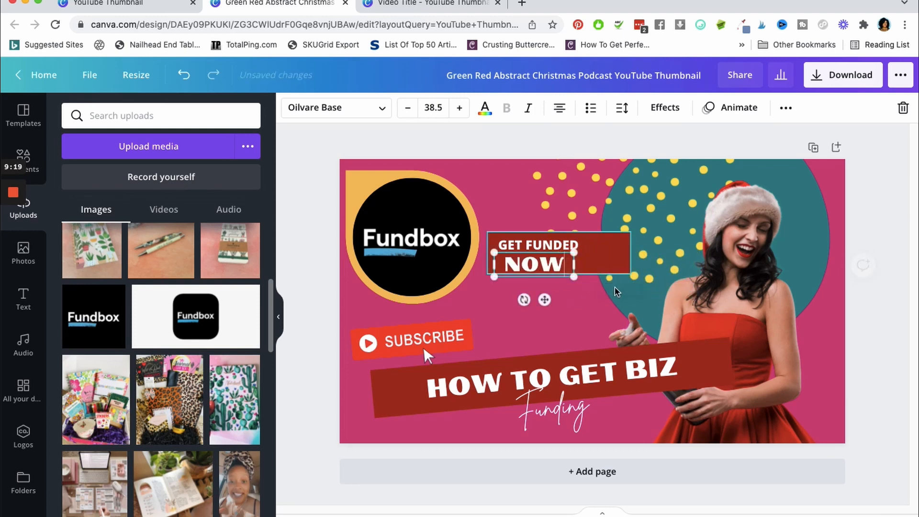
# Move the "GET FUNDED" and "NOW" lines together to the right so "NOW" sits centered in the red label box
pyautogui.click(561, 241)
pyautogui.keyDown('shift'); pyautogui.click(558, 262); pyautogui.keyUp('shift')
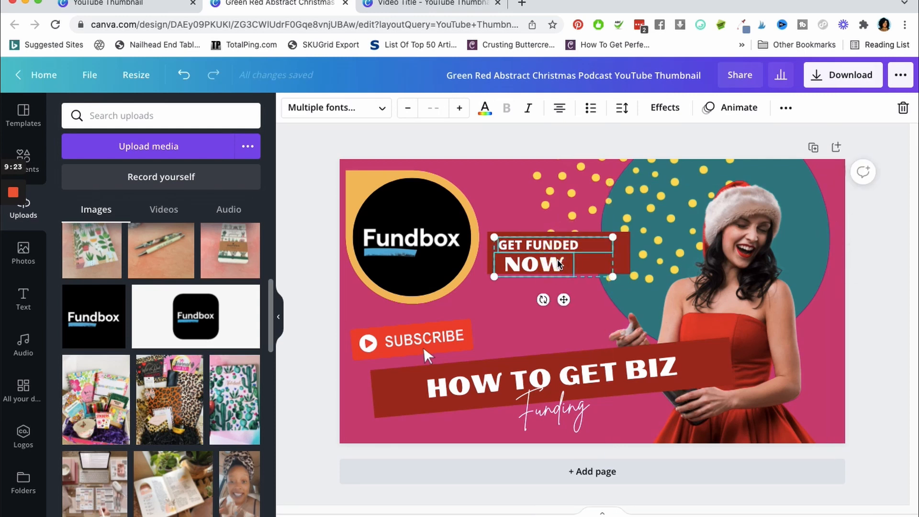
pyautogui.moveTo(564, 300); pyautogui.dragTo(587, 296)
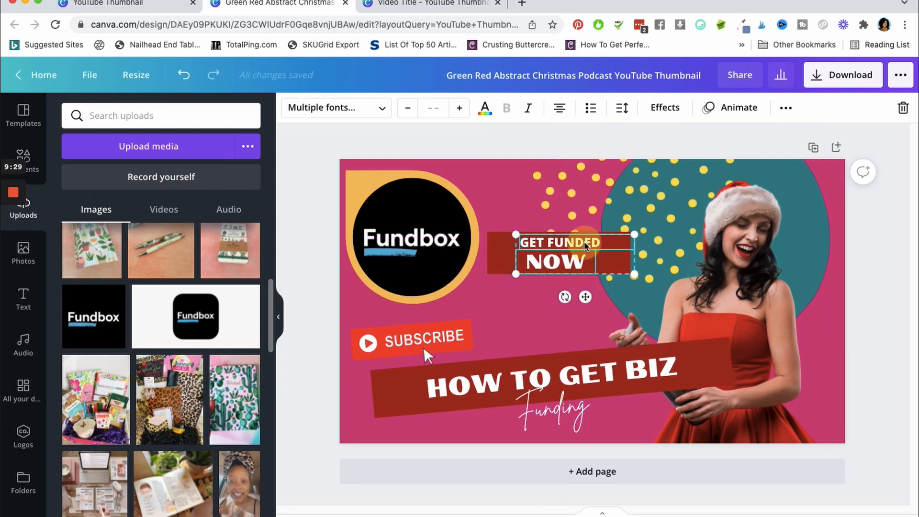
pyautogui.click(876, 210)
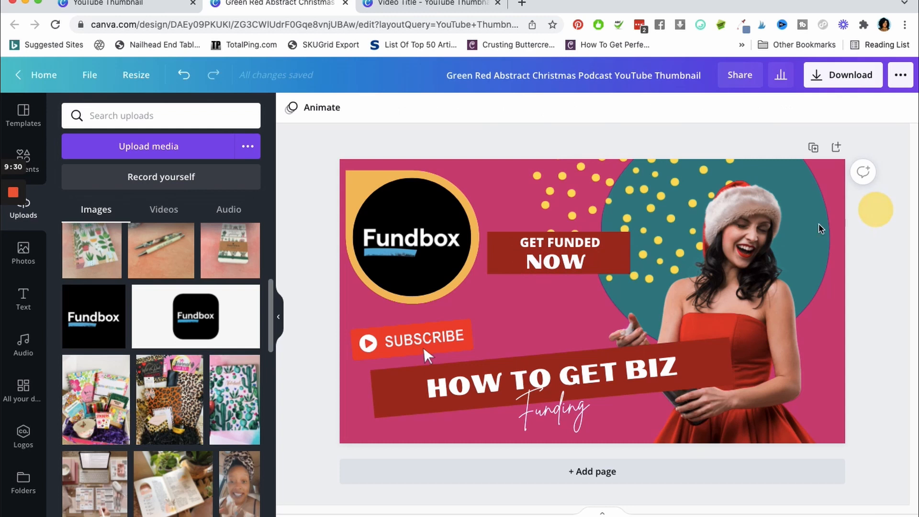
# Center-align the "GET FUNDED" text and reposition it so it is centered above "NOW" in the label box
pyautogui.click(548, 241)
pyautogui.click(559, 107)
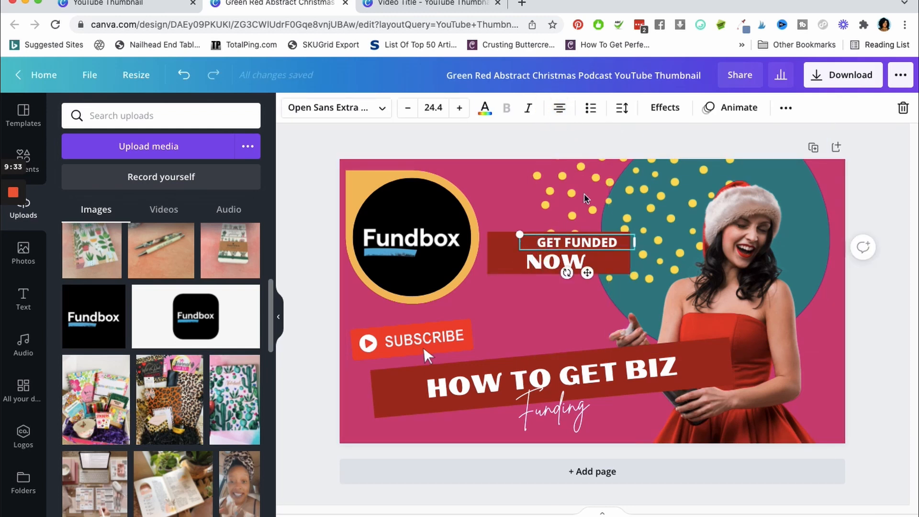
pyautogui.click(880, 270)
pyautogui.click(568, 243)
pyautogui.moveTo(568, 242); pyautogui.dragTo(559, 245)
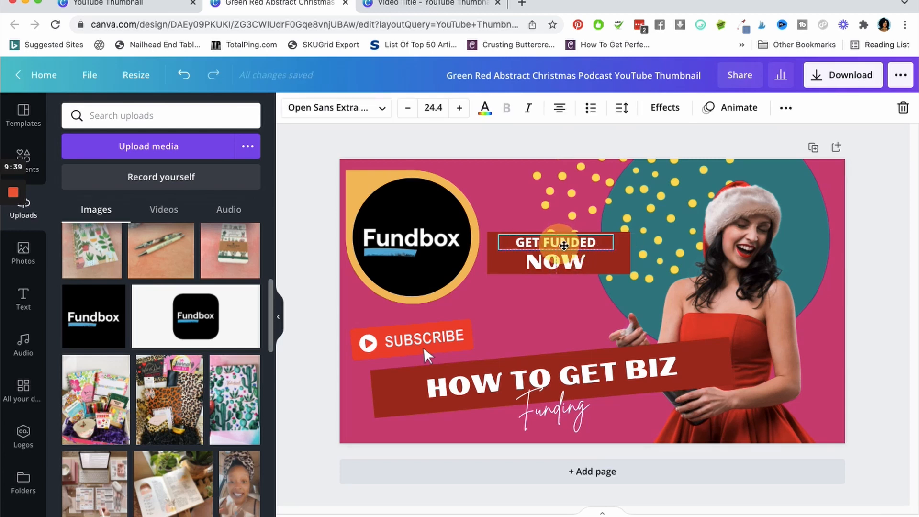
pyautogui.click(895, 221)
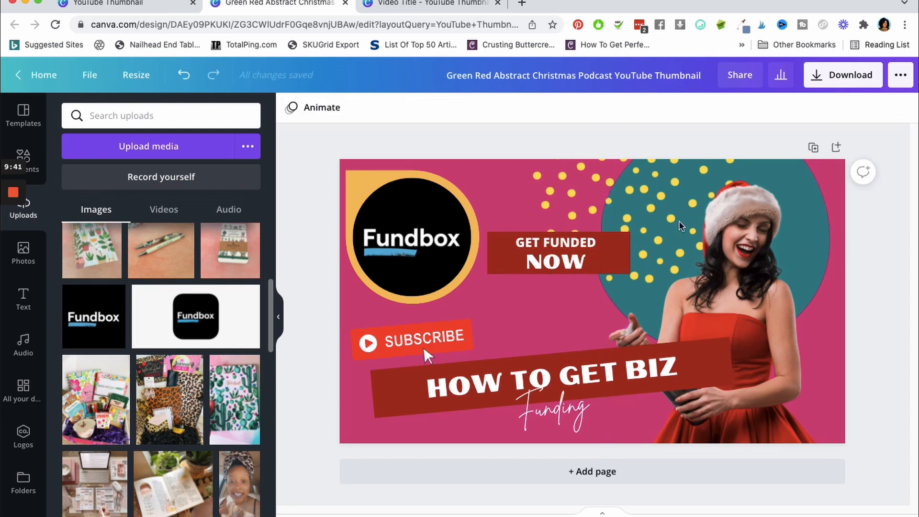
pyautogui.click(576, 243)
pyautogui.click(896, 218)
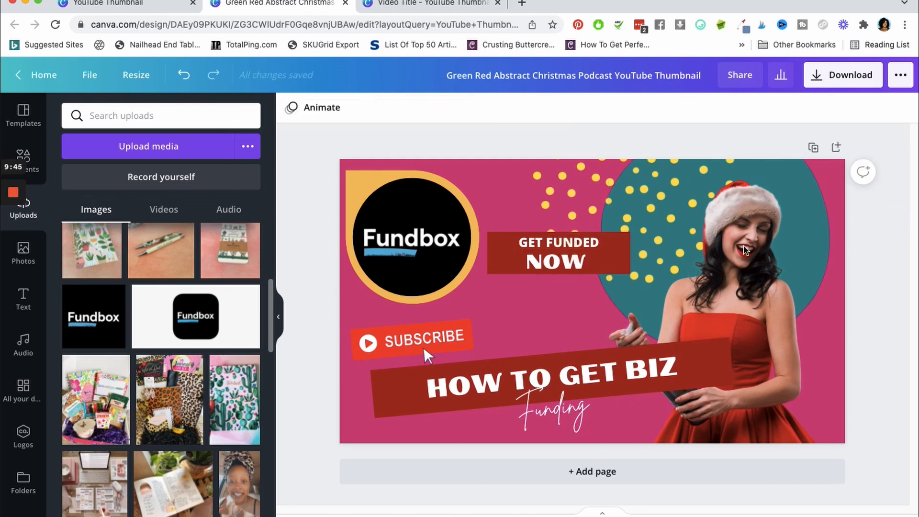
# Recolor the yellow dot pattern over the teal circle to the white Dallas Gordon brand color
pyautogui.click(625, 263)
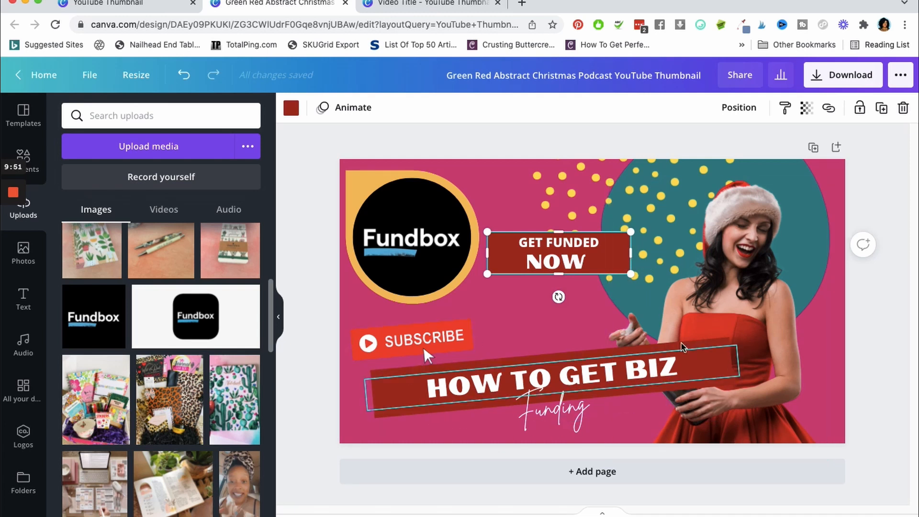
pyautogui.click(713, 343)
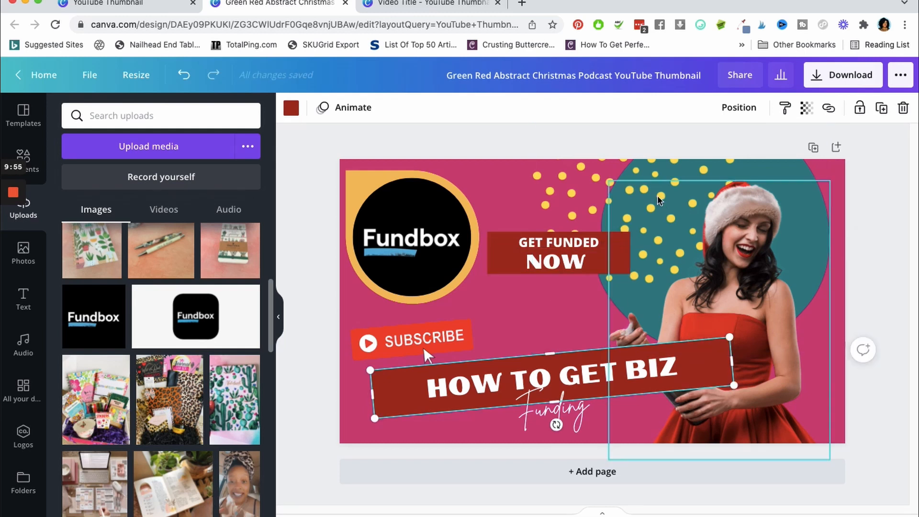
pyautogui.click(604, 191)
pyautogui.click(291, 108)
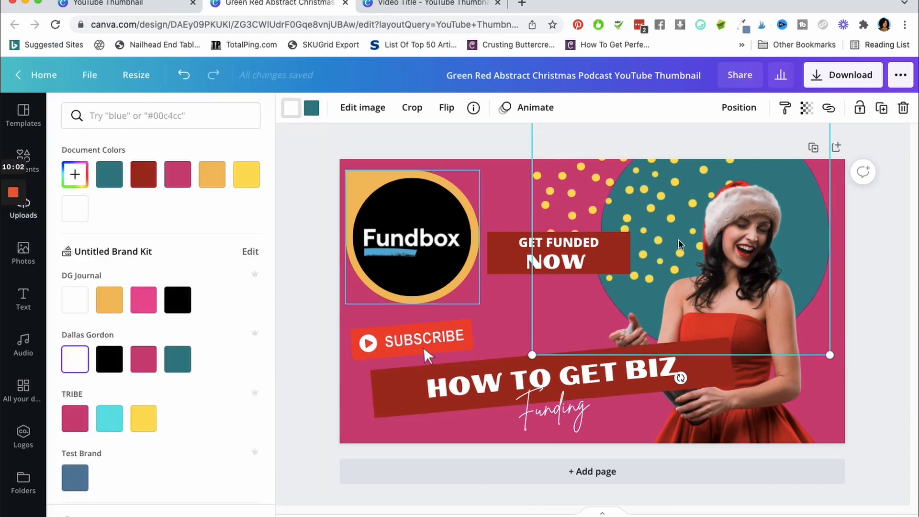
pyautogui.click(875, 252)
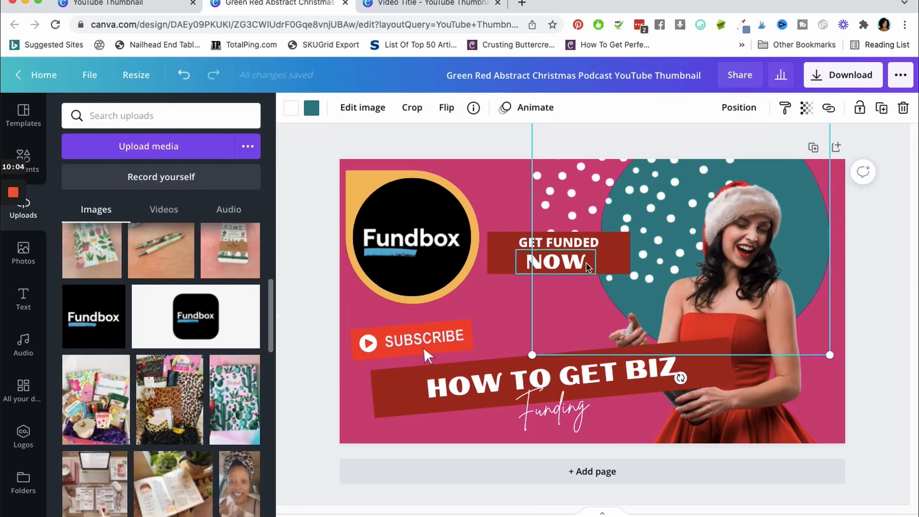
# Try the orange DG Journal brand color on the "GET FUNDED NOW" label box and the title banner
pyautogui.click(615, 252)
pyautogui.click(291, 109)
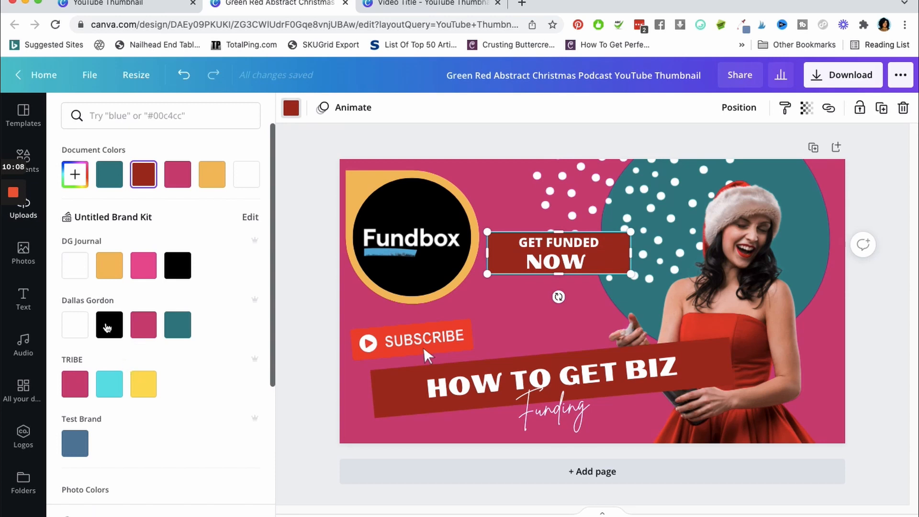
pyautogui.click(113, 270)
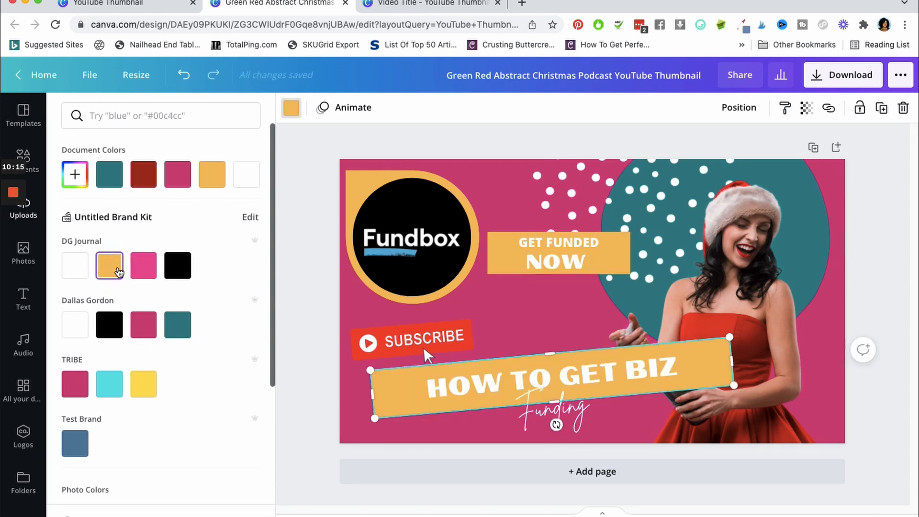
pyautogui.click(144, 384)
# Recolor the title banner and the "GET FUNDED NOW" label box to the black Dallas Gordon brand color
pyautogui.click(118, 327)
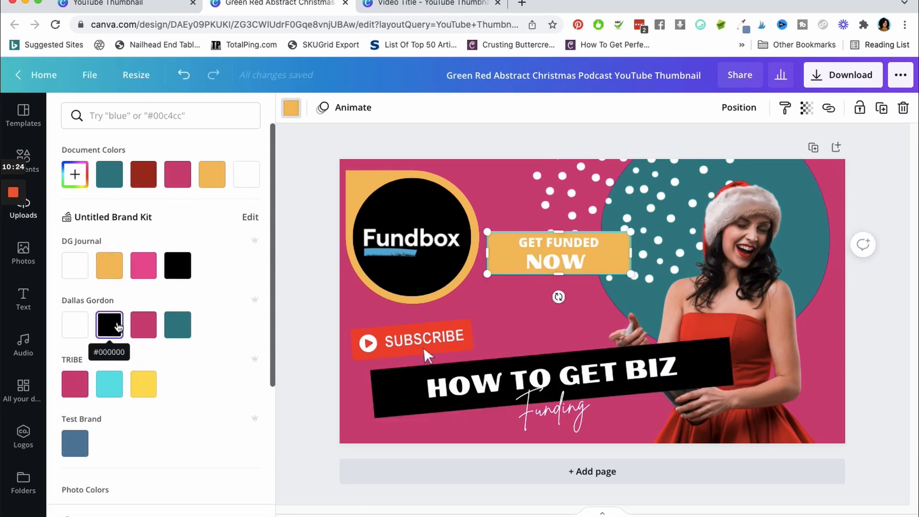
pyautogui.click(118, 327)
pyautogui.click(868, 329)
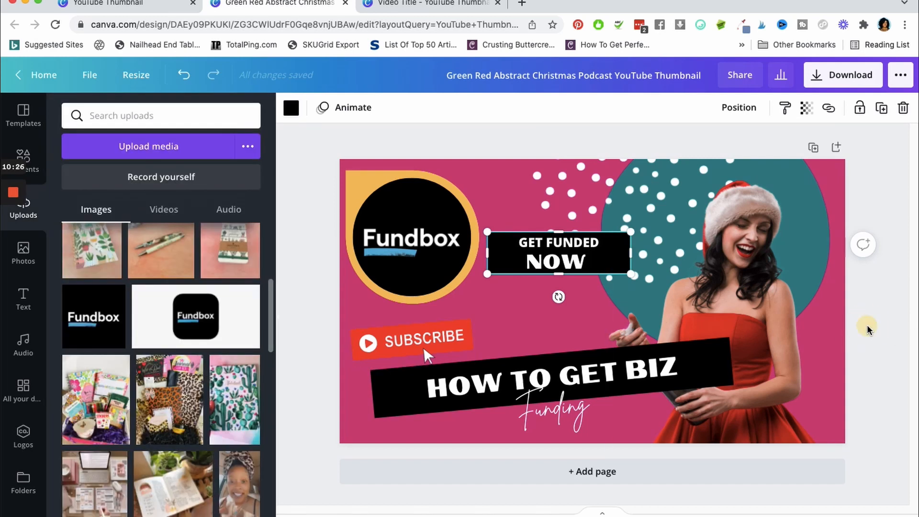
pyautogui.click(867, 330)
# Replace the Santa-hat woman with the uploaded photo of the woman in a pink blazer, enlarged to full height along the thumbnail's right edge
pyautogui.click(794, 408)
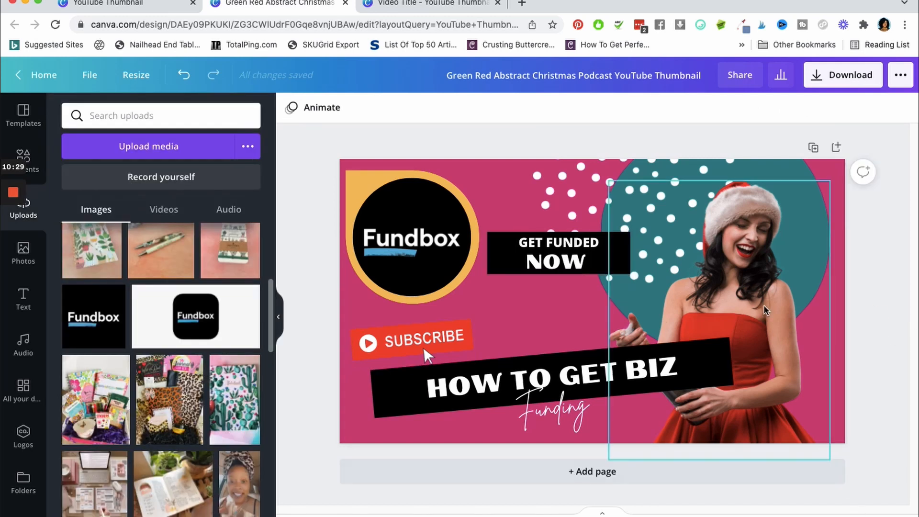
pyautogui.press('Delete')
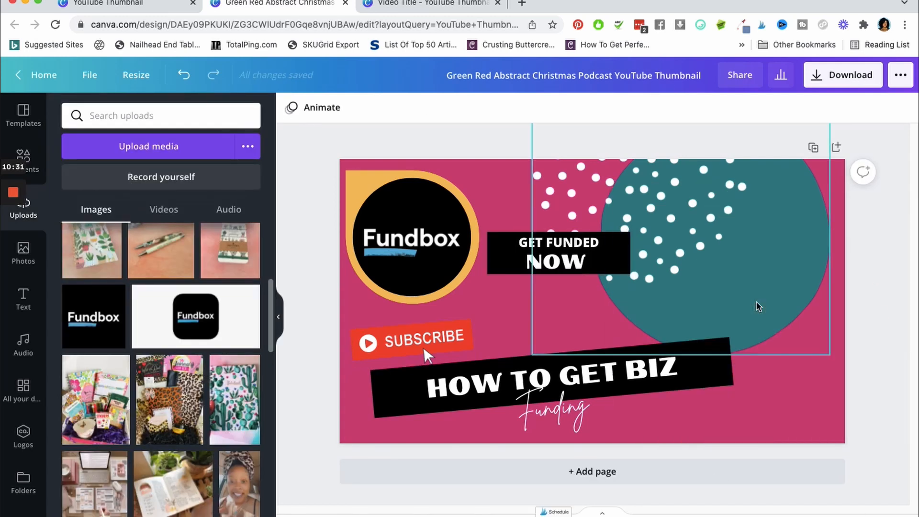
pyautogui.scroll(5, 197, 327)
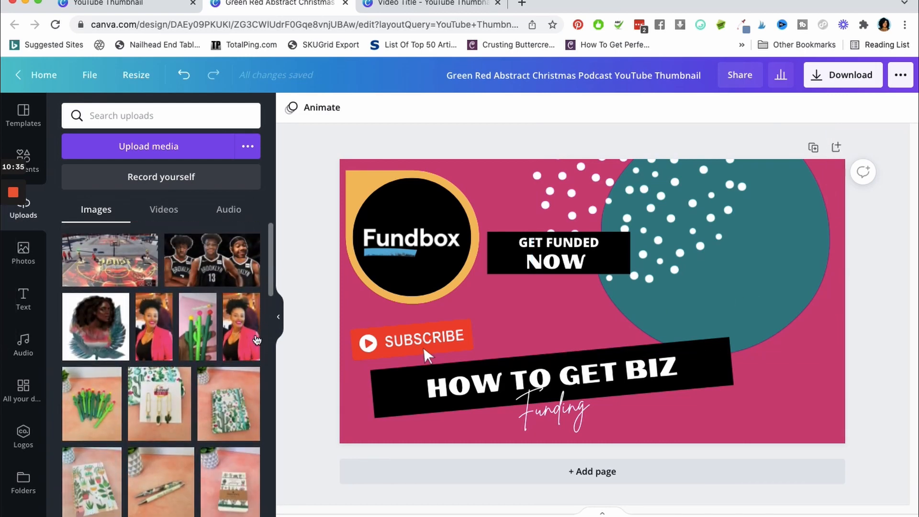
pyautogui.click(246, 344)
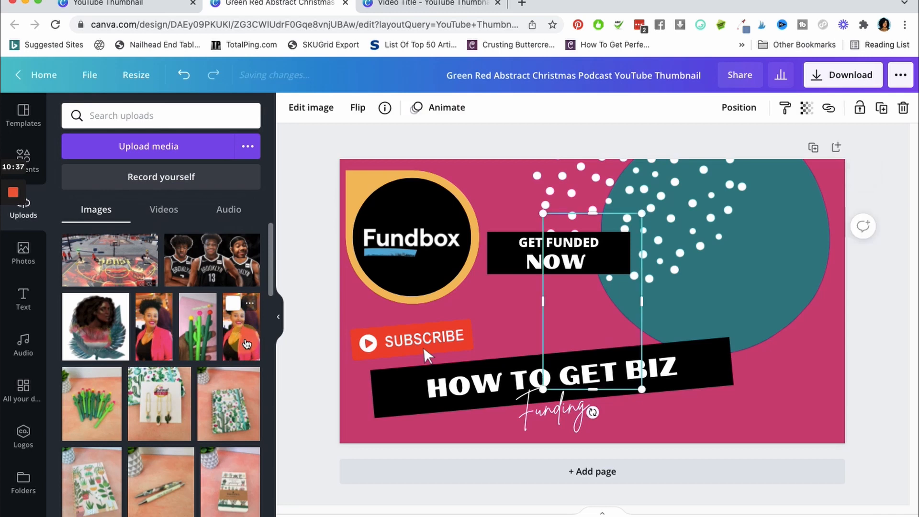
pyautogui.moveTo(646, 217); pyautogui.dragTo(780, 176)
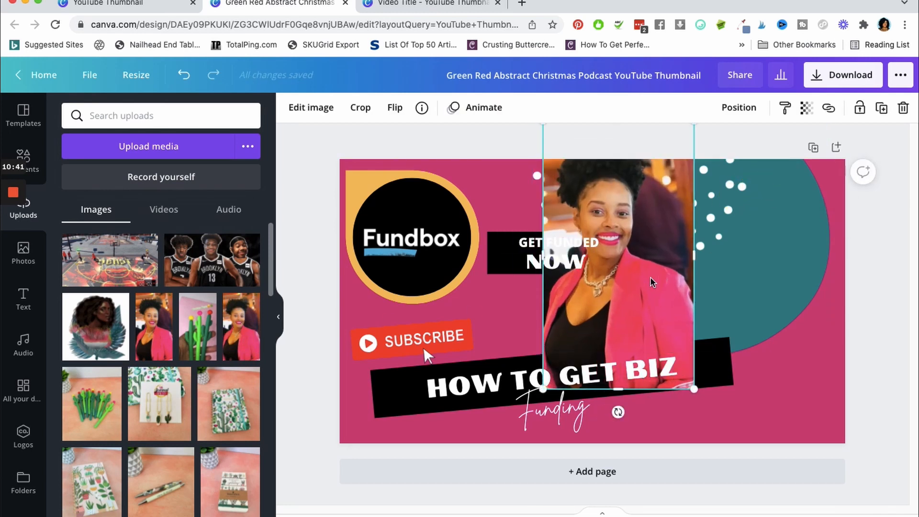
pyautogui.moveTo(650, 277); pyautogui.dragTo(802, 338)
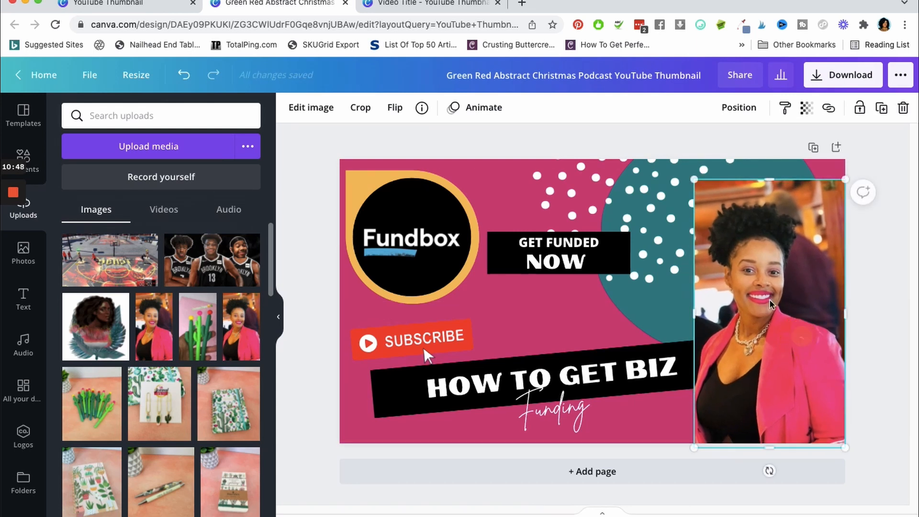
pyautogui.moveTo(694, 180); pyautogui.dragTo(646, 170)
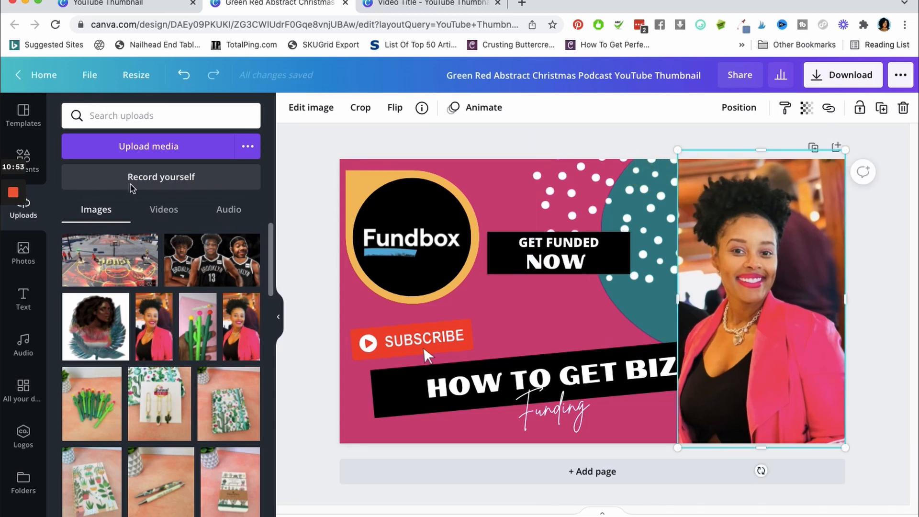
# Remove the background from the pink blazer photo with the Background Remover
pyautogui.click(312, 112)
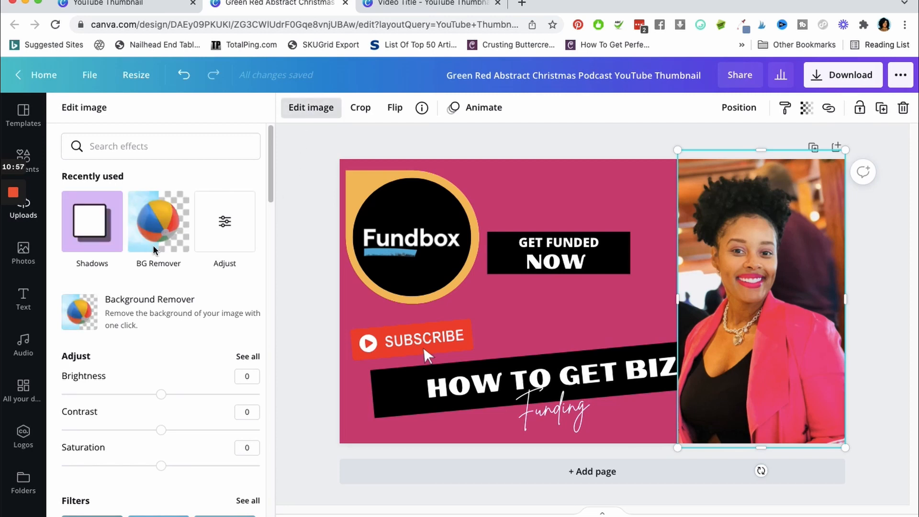
pyautogui.click(156, 233)
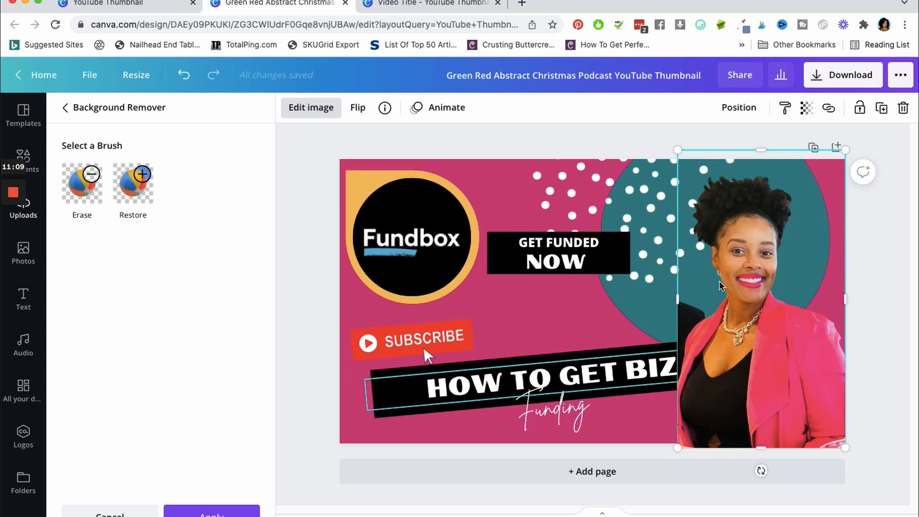
pyautogui.click(879, 274)
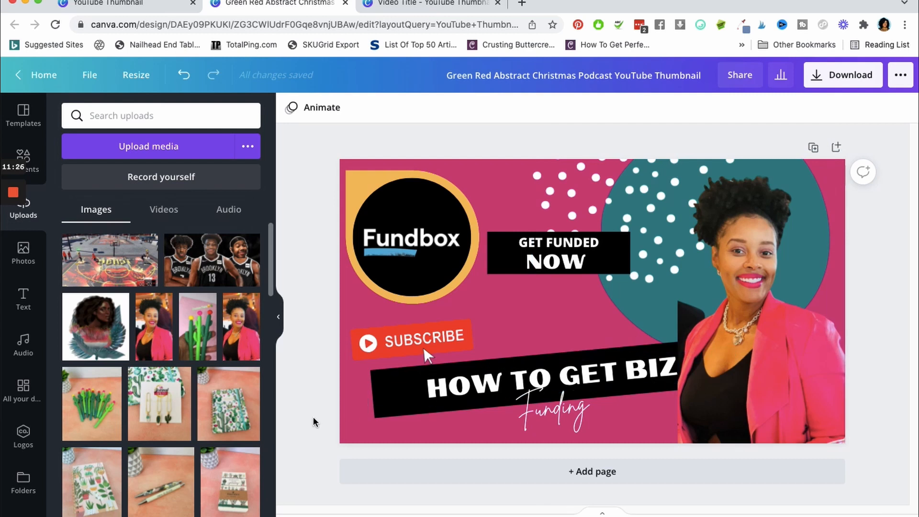
# Add a Glow shadow to the pink blazer cutout and open the glow's settings
pyautogui.click(806, 397)
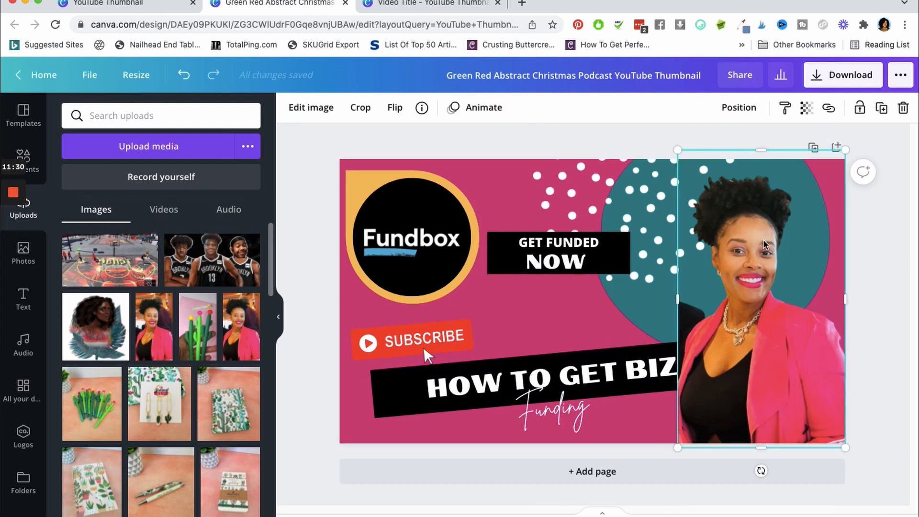
pyautogui.click(303, 113)
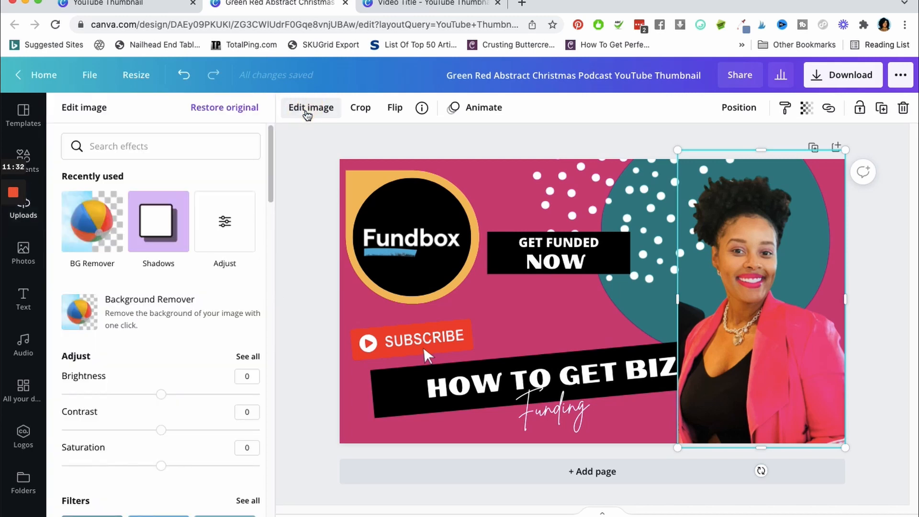
pyautogui.click(175, 241)
pyautogui.click(152, 175)
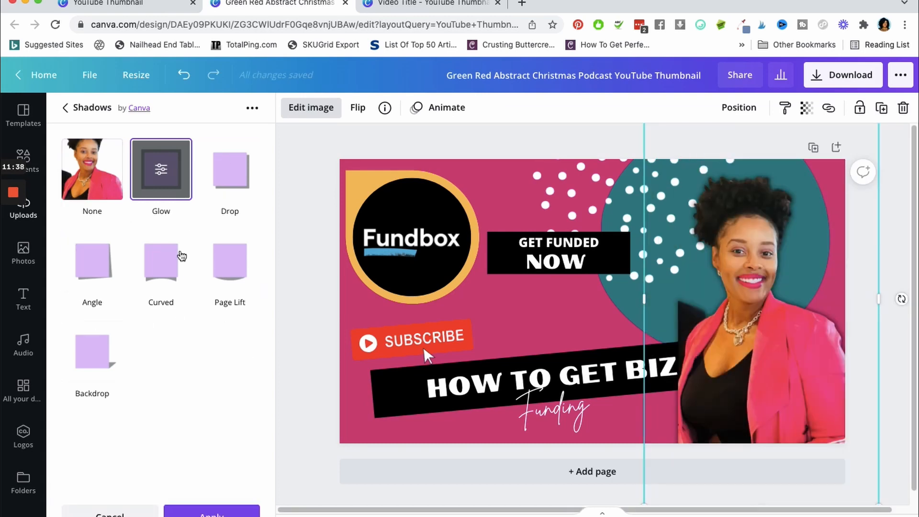
pyautogui.click(160, 175)
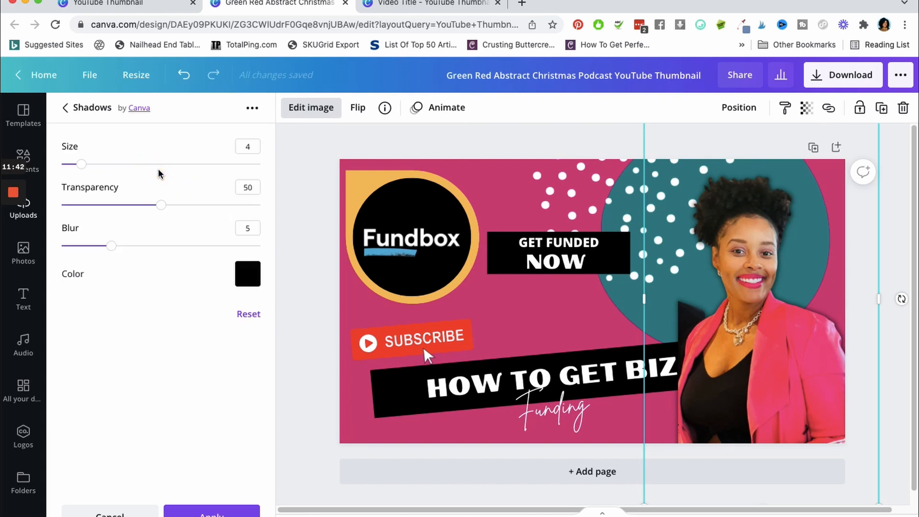
# Set the glow's color to the yellow TRIBE brand color and its size to 11, and apply the shadow
pyautogui.click(255, 286)
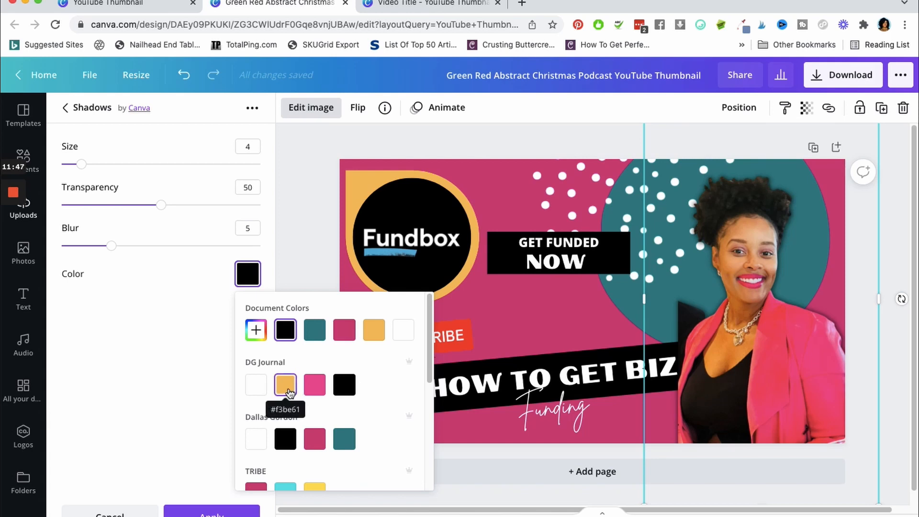
pyautogui.click(316, 487)
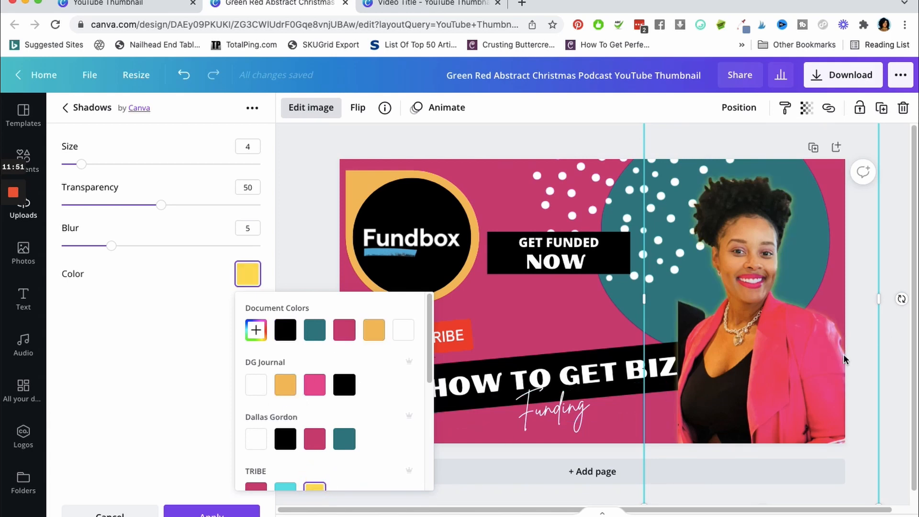
pyautogui.moveTo(82, 164); pyautogui.dragTo(117, 176)
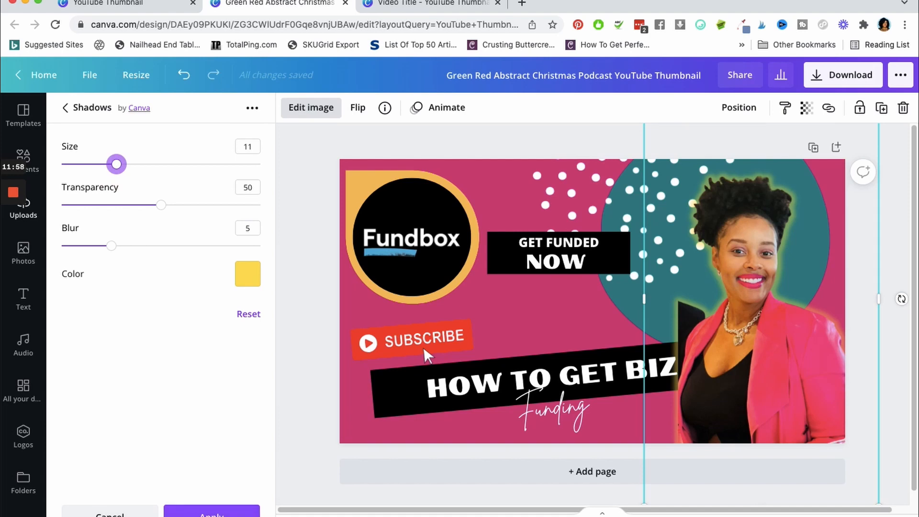
pyautogui.click(212, 512)
pyautogui.click(891, 245)
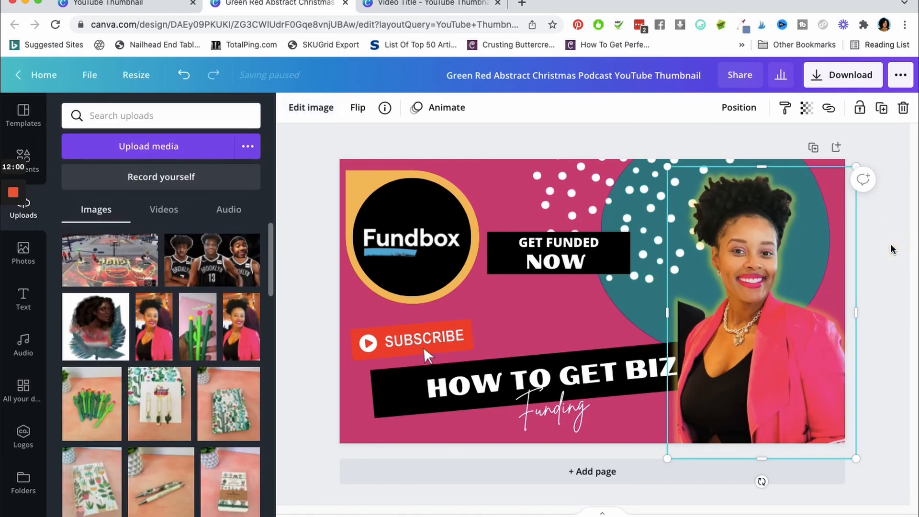
pyautogui.click(891, 245)
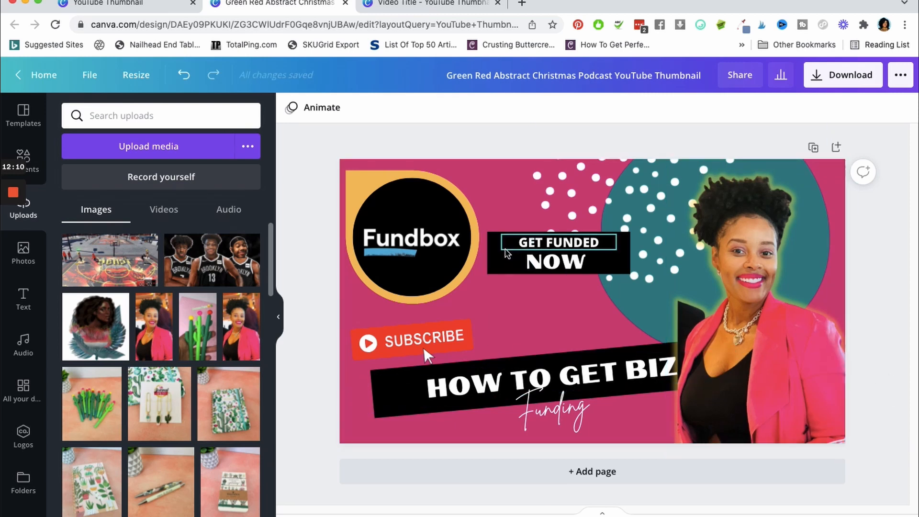
# Move the black banner from behind the GET FUNDED NOW text to just above BIZ, bring it forward, and rotate it 7° clockwise
pyautogui.moveTo(499, 261); pyautogui.dragTo(575, 319)
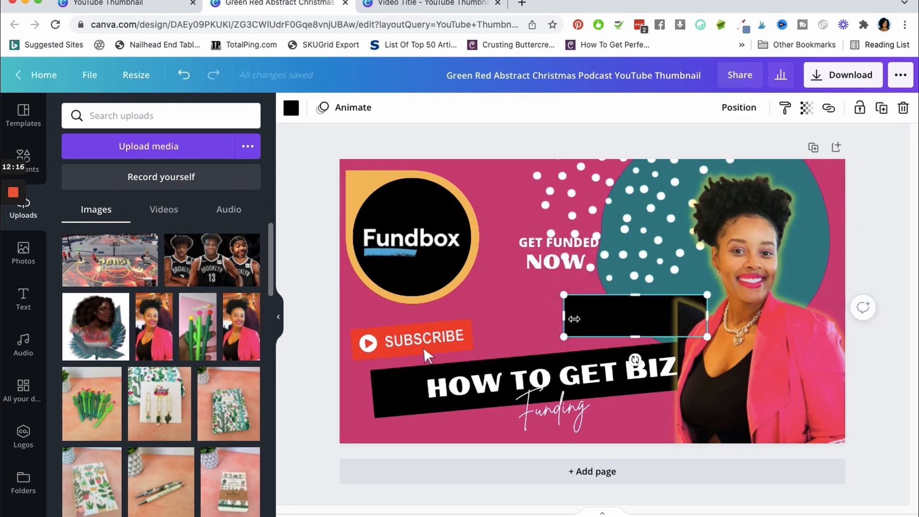
pyautogui.click(737, 109)
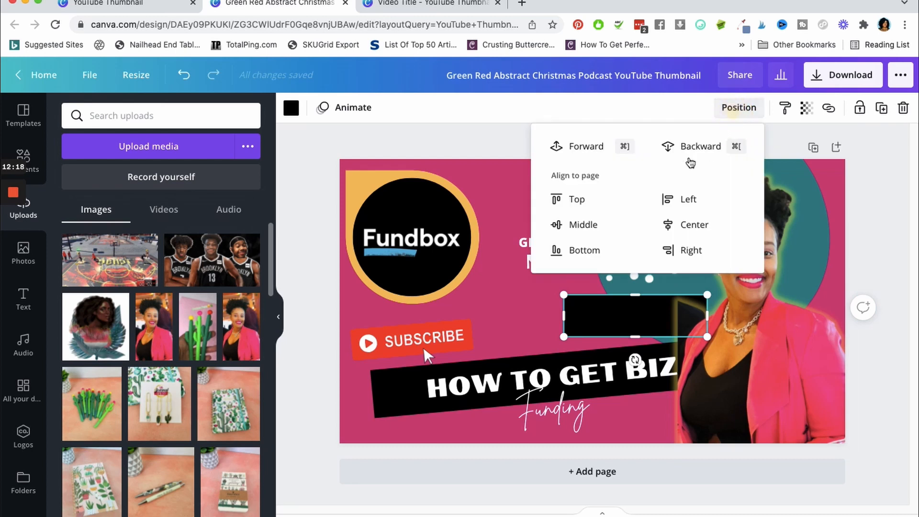
pyautogui.click(566, 158)
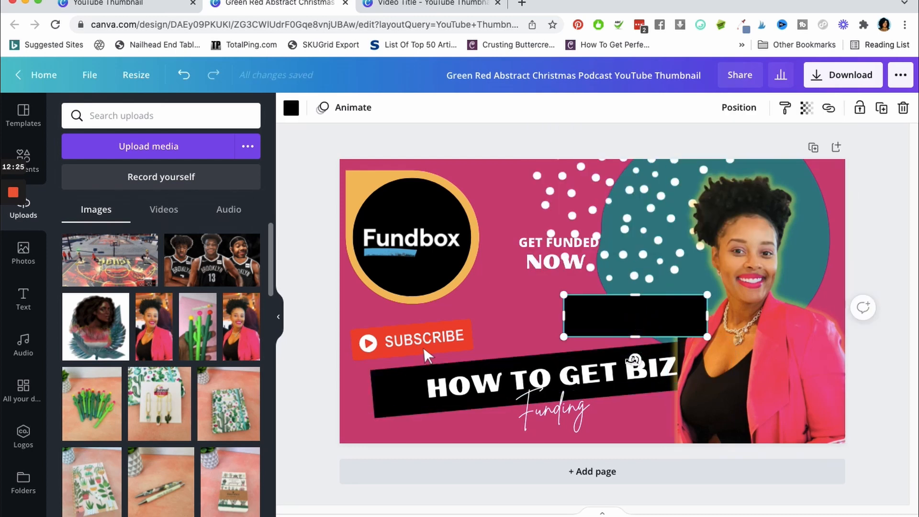
pyautogui.moveTo(634, 359)
pyautogui.mouseDown()
pyautogui.moveTo(617, 360)
pyautogui.moveTo(629, 360)
pyautogui.mouseUp()
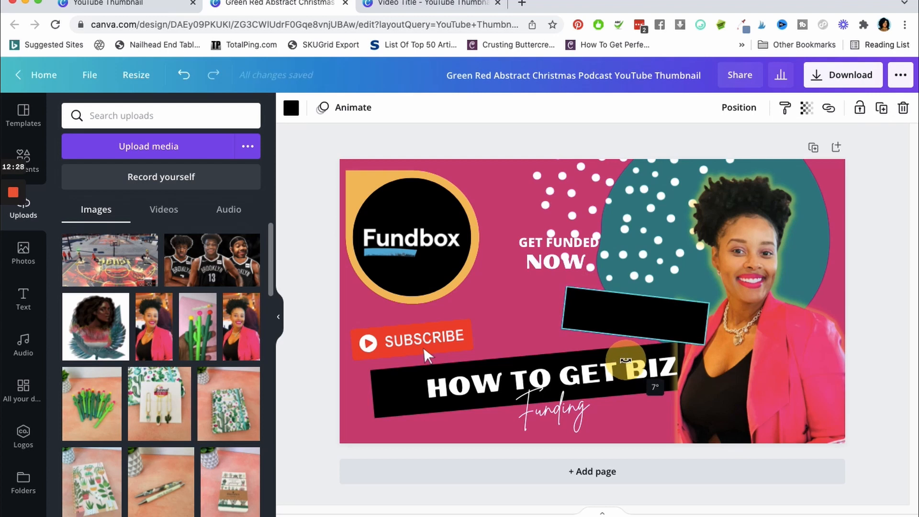
# Move the GET FUNDED and NOW texts together onto the tilted black banner, rotate them to match its angle, and center them on it
pyautogui.click(540, 247)
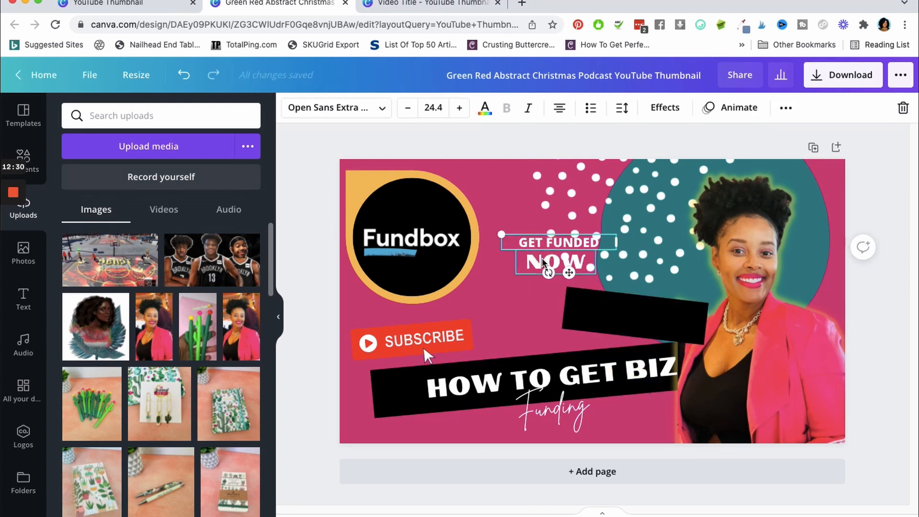
pyautogui.keyDown('shift'); pyautogui.click(542, 258); pyautogui.keyUp('shift')
pyautogui.moveTo(570, 297); pyautogui.dragTo(620, 355)
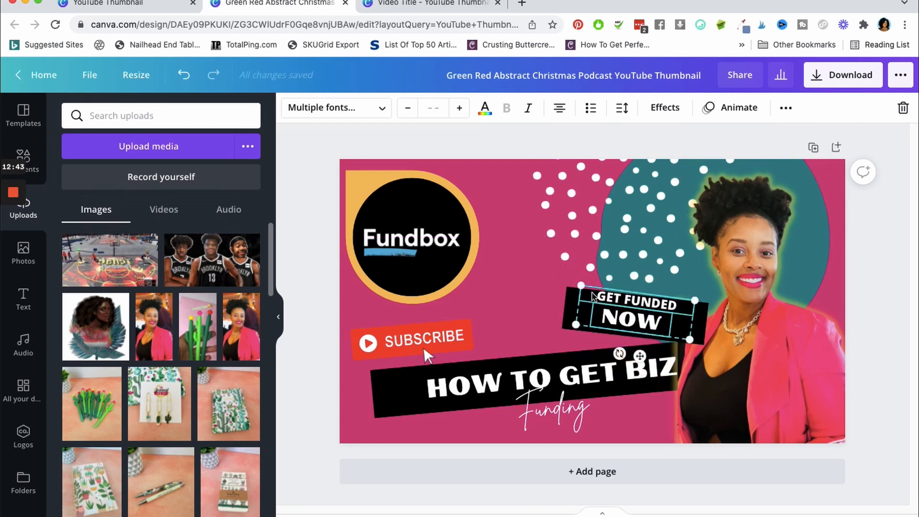
pyautogui.moveTo(593, 297); pyautogui.dragTo(598, 301)
pyautogui.click(865, 231)
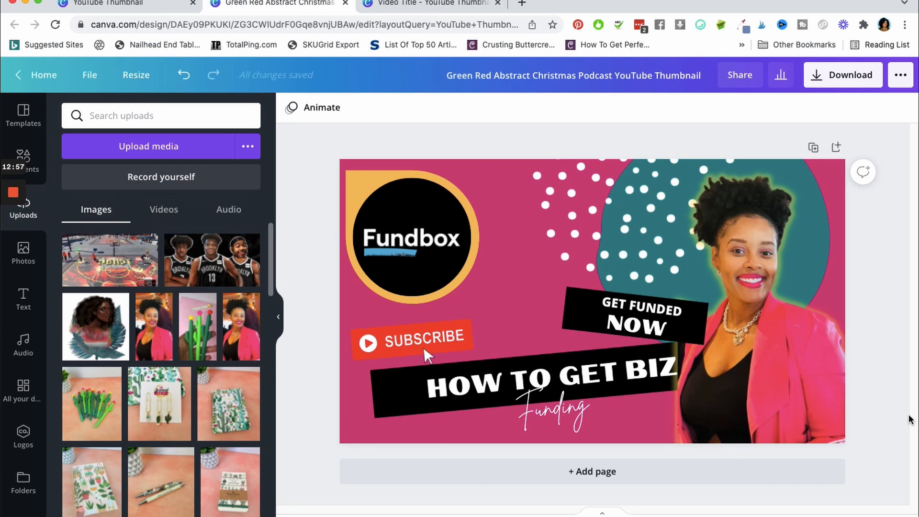
# View the thumbnail's download options for file type and size, and close them without downloading
pyautogui.click(835, 85)
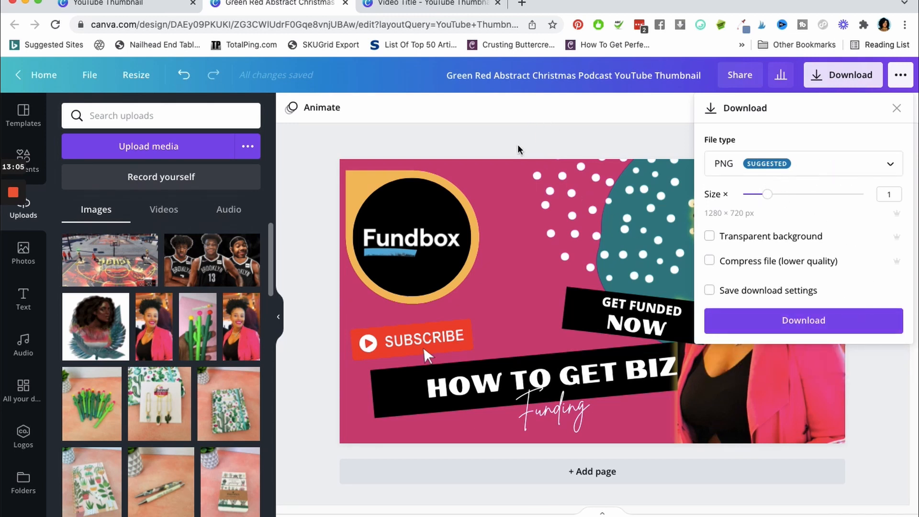
pyautogui.click(297, 268)
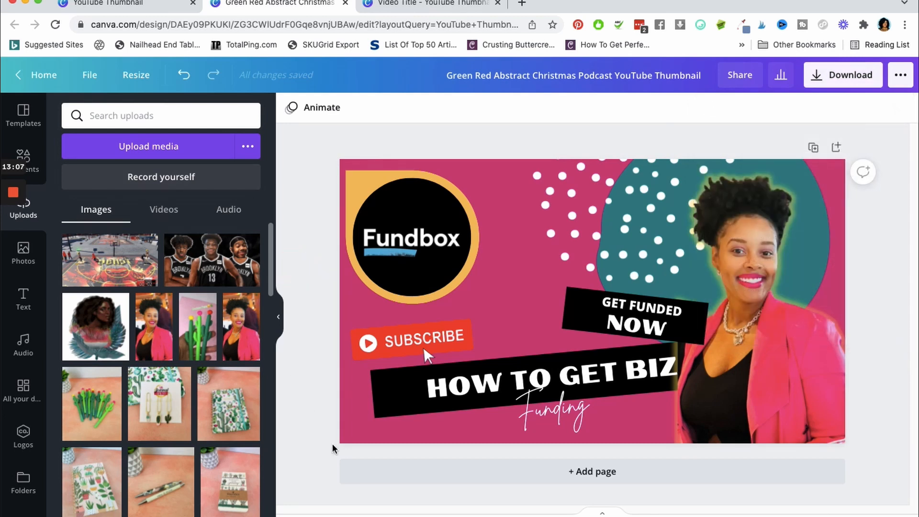